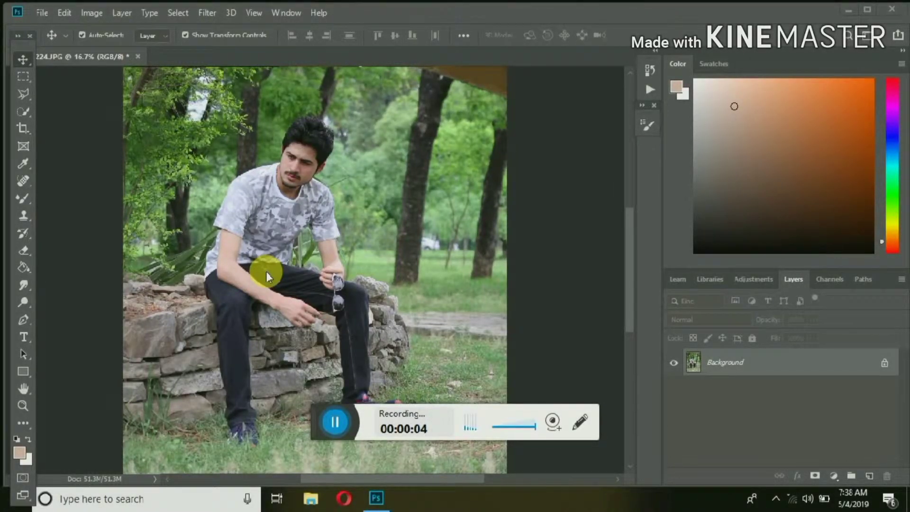
- Select the Mixer Brush and zoom in on the man's face
scroll(266, 271, up, 2)
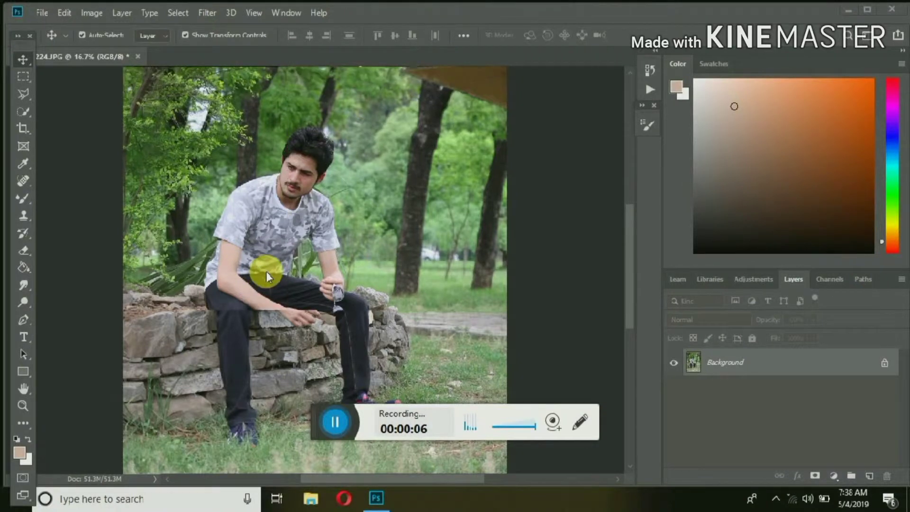
scroll(266, 266, up, 2)
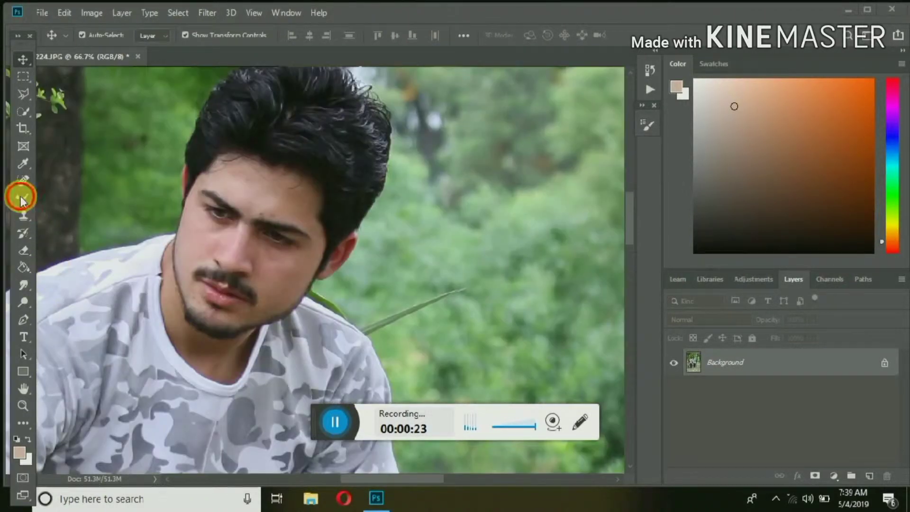
click(21, 196)
click(95, 236)
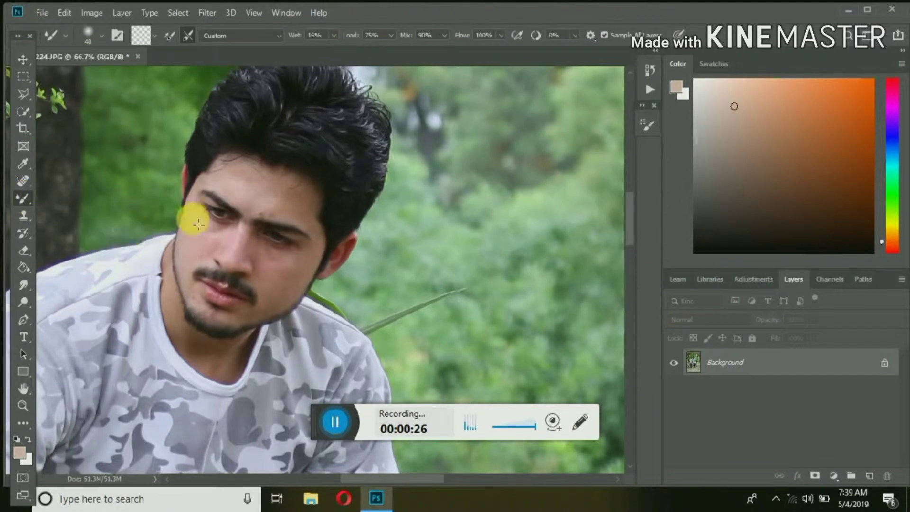
key(ctrl+plus)
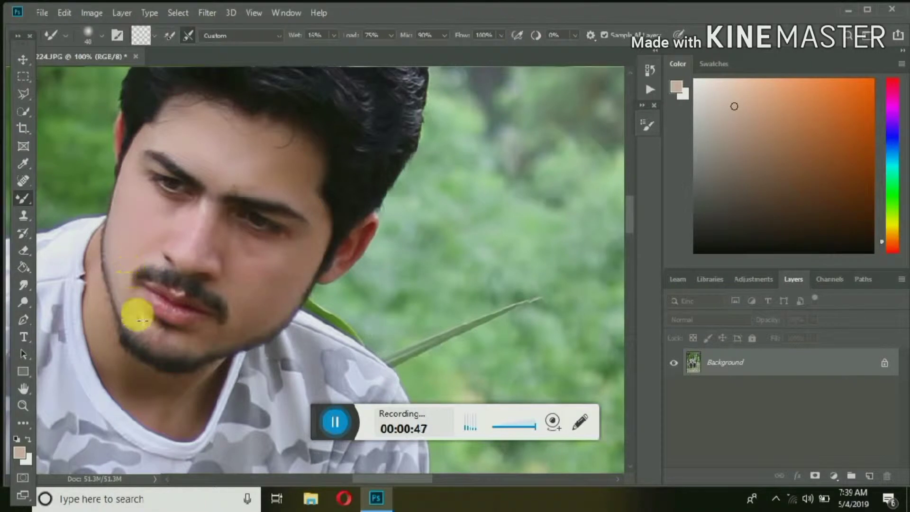
- Set the Mixer Brush to 50 px, 0% hardness, and zoom to 200% on the cheek for blending
right_click(267, 278)
key(Escape)
key(bracketright)
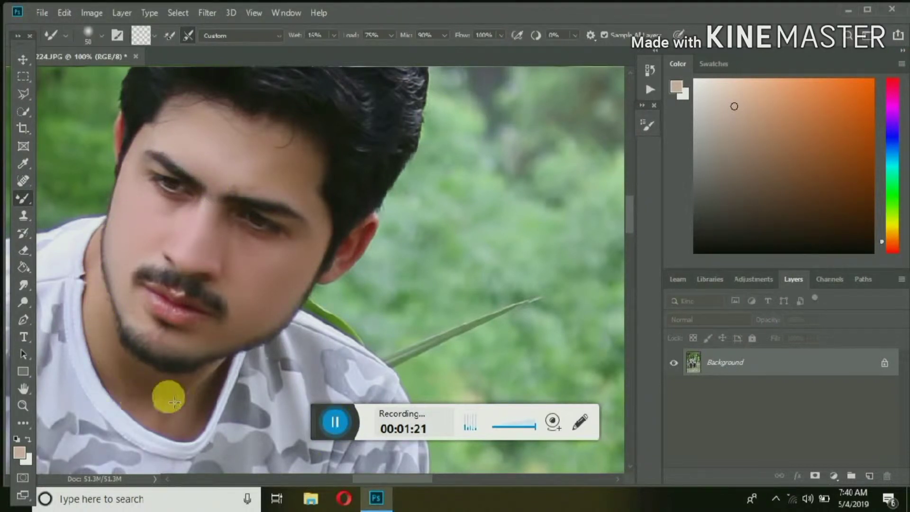
key(ctrl+plus)
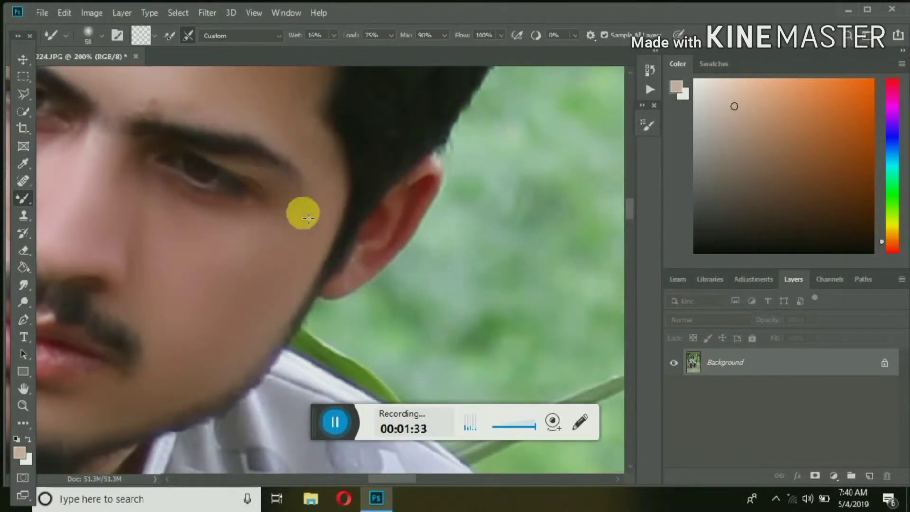
scroll(392, 204, down, 3)
scroll(375, 210, down, 3)
- Duplicate the Background into Layer 1 with Ctrl+J
scroll(367, 233, down, 2)
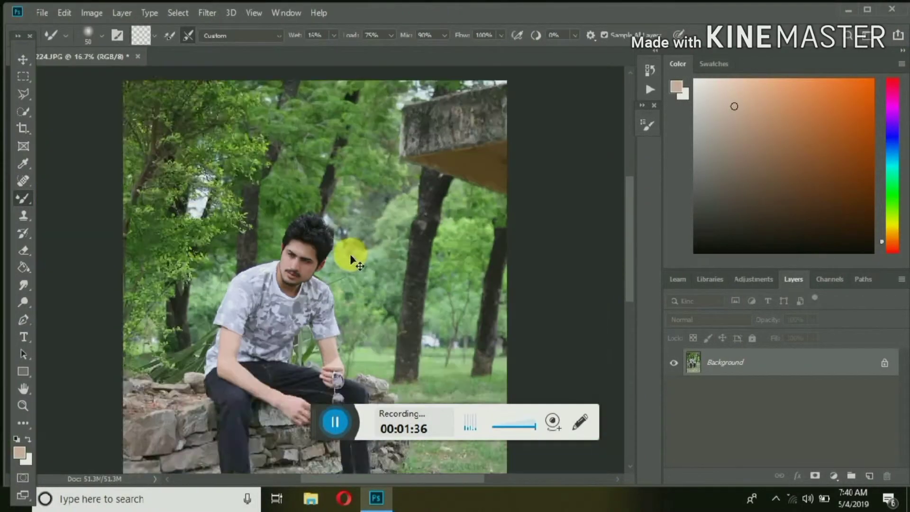
scroll(345, 386, down, 1)
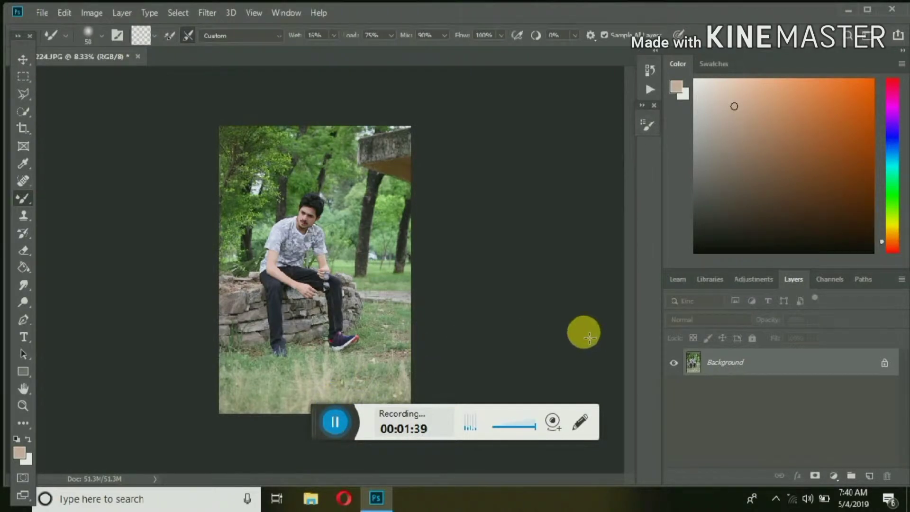
key(ctrl+j)
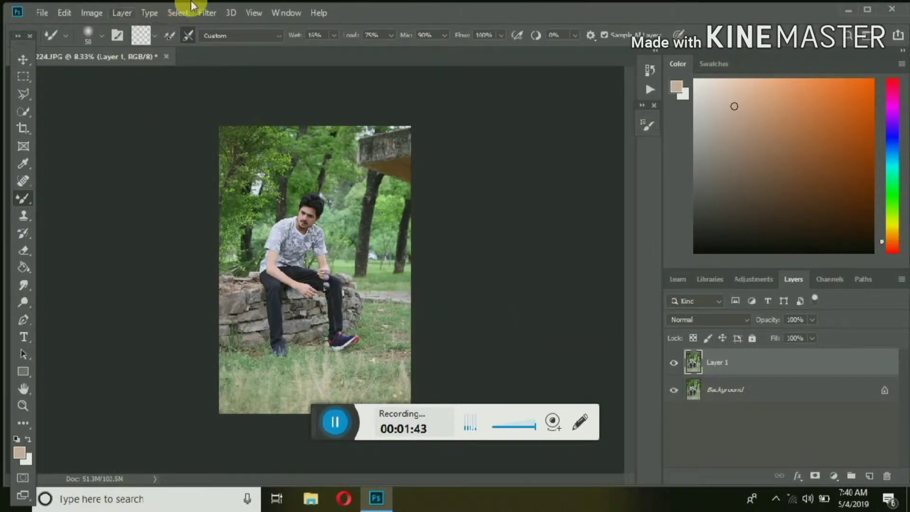
- Apply Camera Raw tones: Exposure -0.40, Contrast +11, Highlights +10, Shadows +15, Whites -13, Blacks -12
click(207, 13)
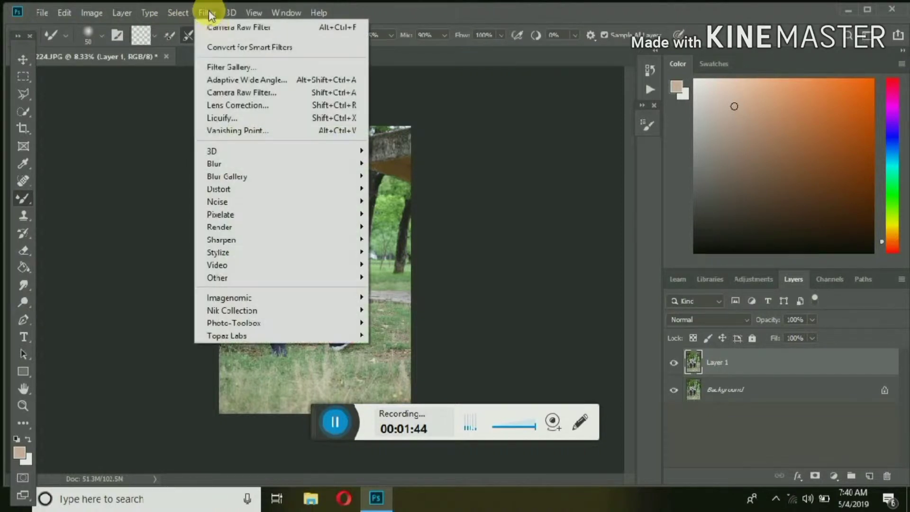
click(246, 96)
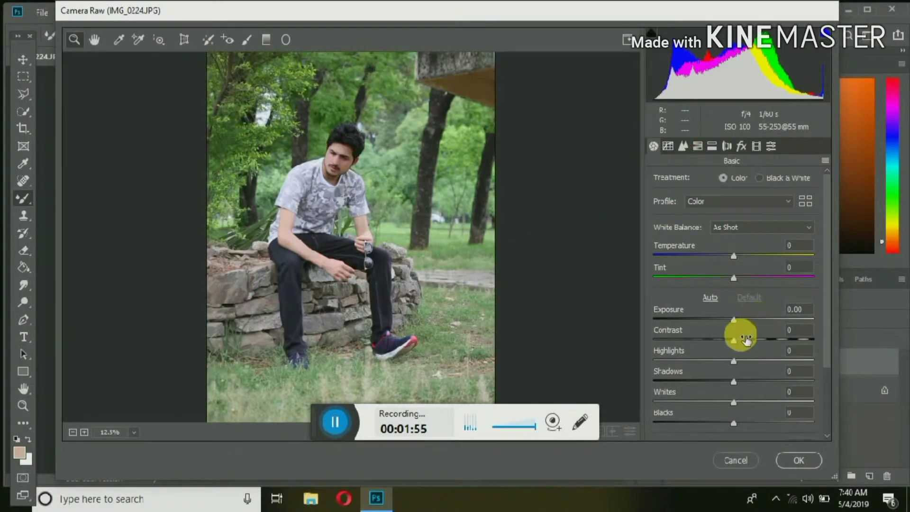
click(734, 340)
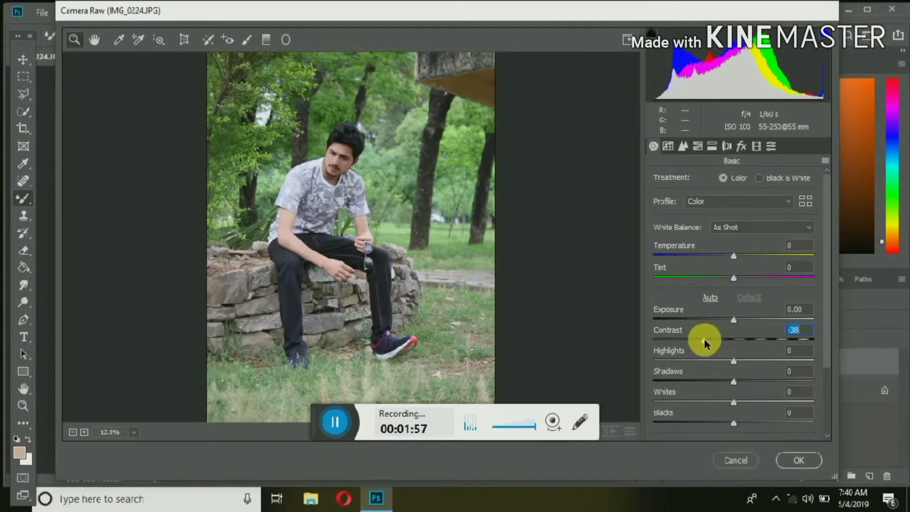
mouse_move(735, 340)
mouse_down()
mouse_move(743, 340)
mouse_move(727, 322)
mouse_up()
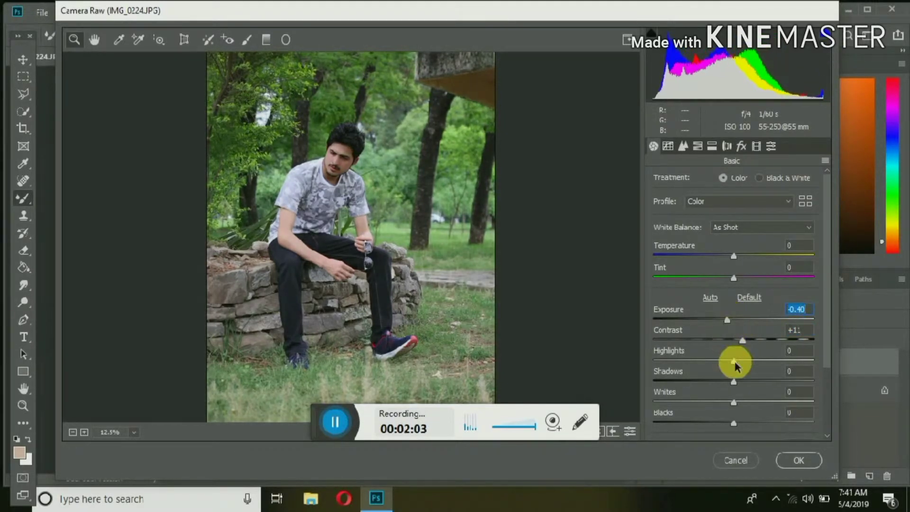
mouse_move(734, 361)
mouse_down()
mouse_move(745, 380)
mouse_move(724, 402)
mouse_move(721, 422)
mouse_up()
click(729, 423)
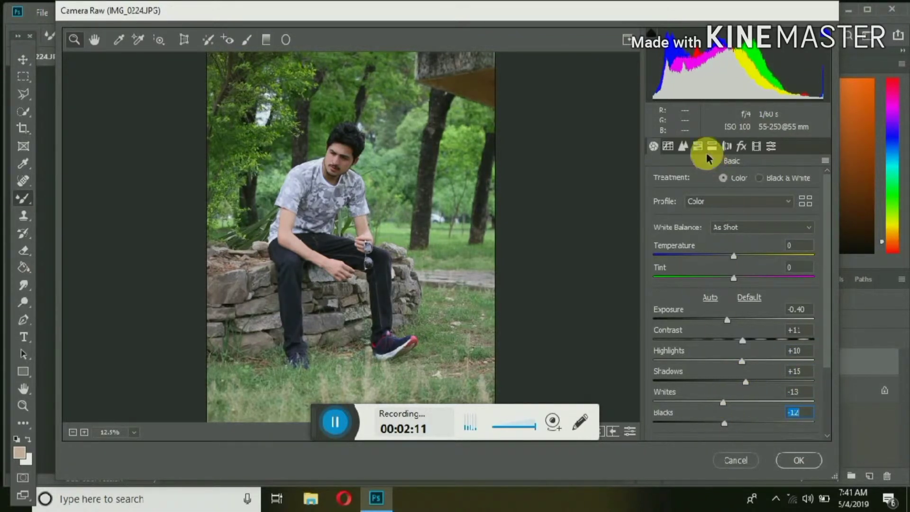
click(778, 460)
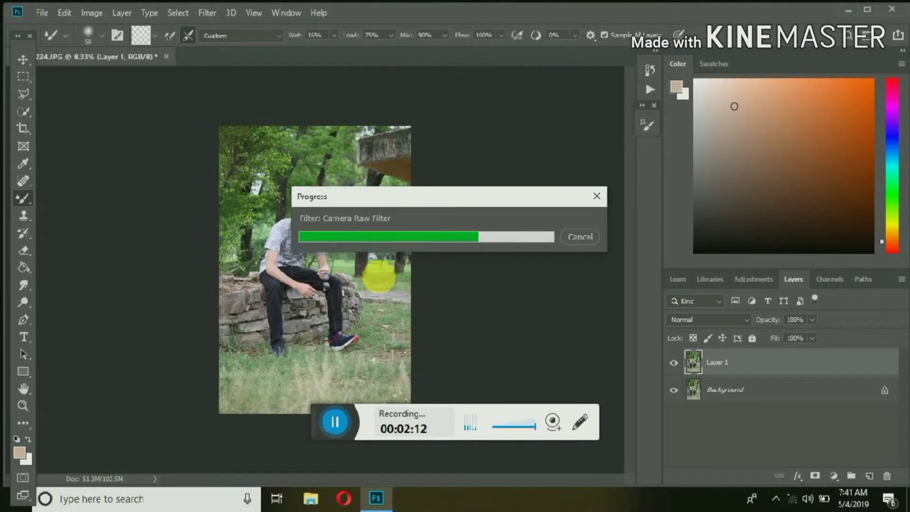
- In Camera Raw HSL Luminance, darken the greens and brighten Blues to +41
click(207, 12)
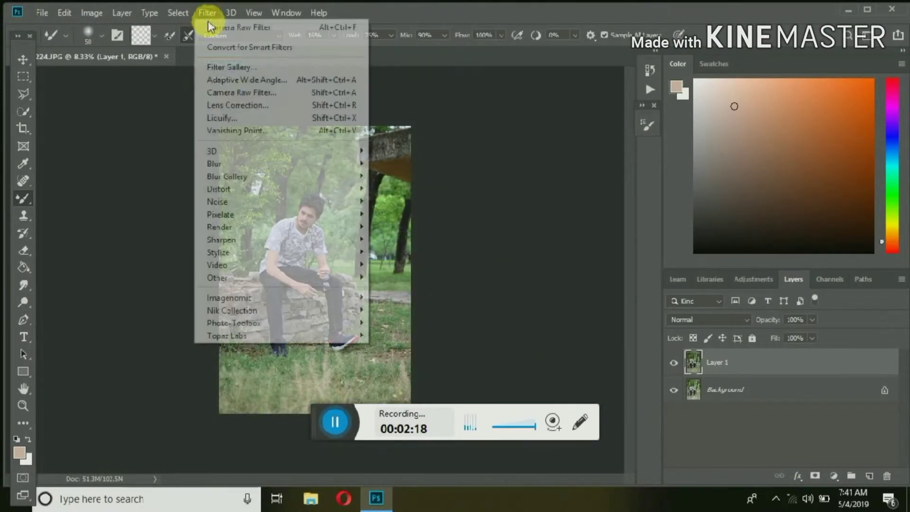
click(227, 93)
click(697, 146)
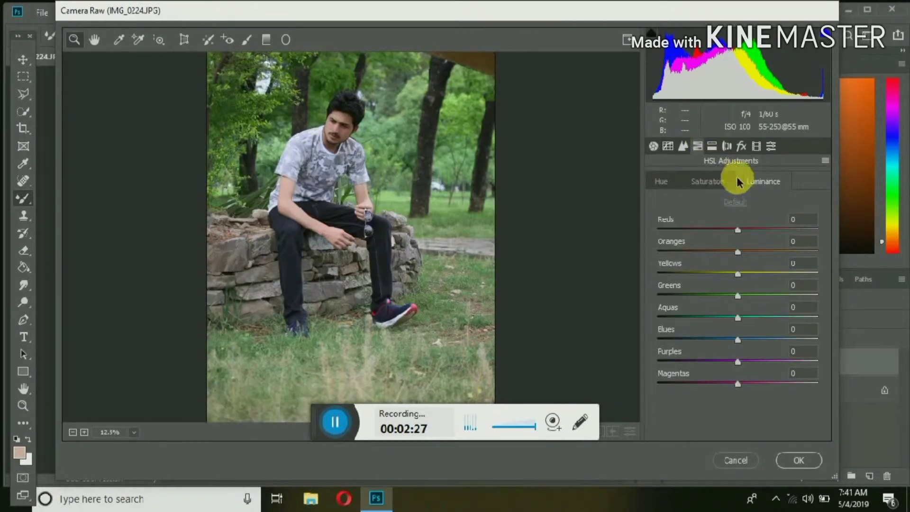
click(738, 182)
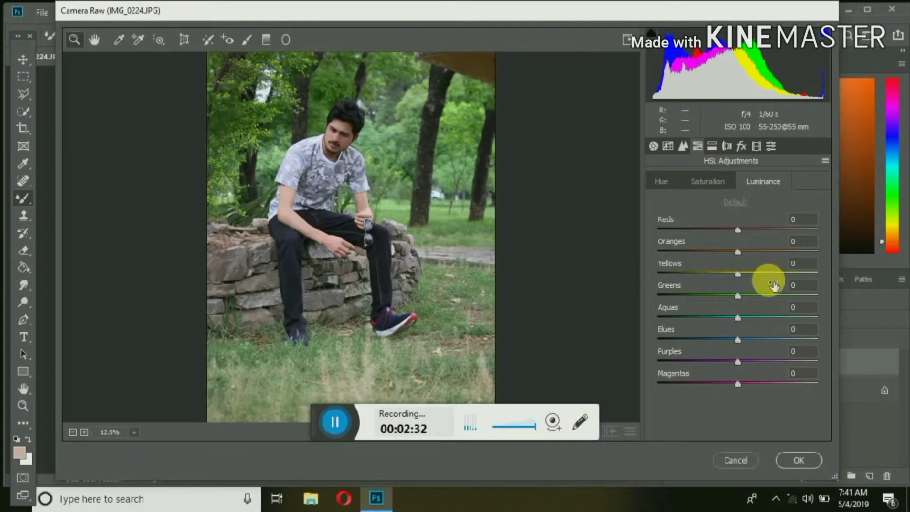
drag(737, 296, 729, 275)
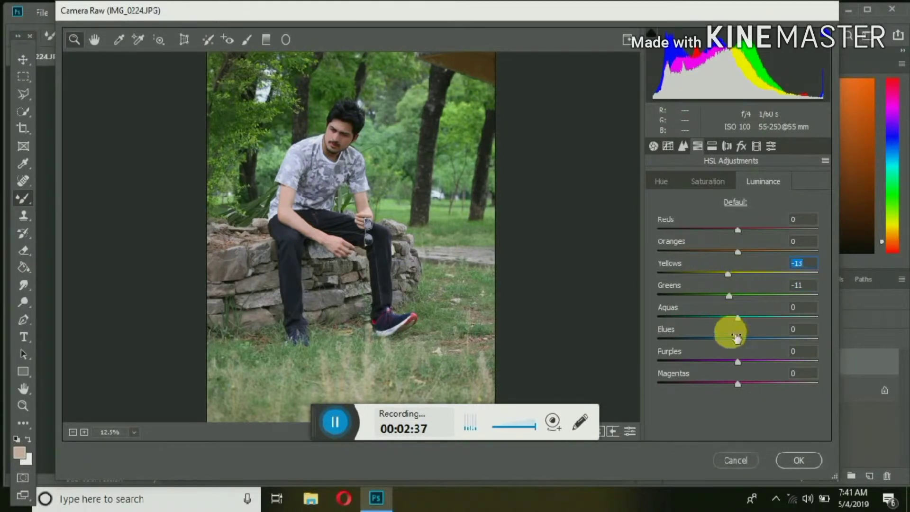
mouse_move(737, 339)
mouse_down()
mouse_move(759, 332)
mouse_move(723, 322)
mouse_move(722, 339)
mouse_move(770, 340)
mouse_up()
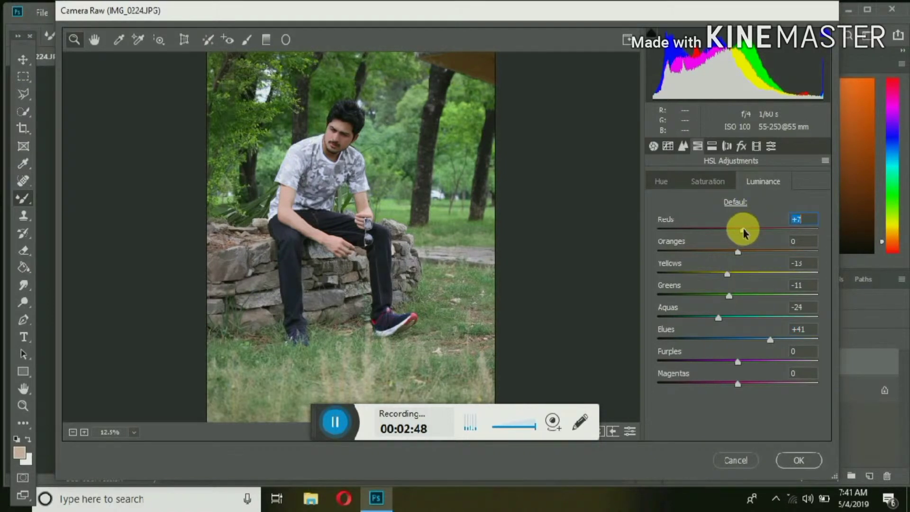
- Set HSL saturation: Yellows +93, Greens -13, Blues +91, Aquas +37
click(718, 181)
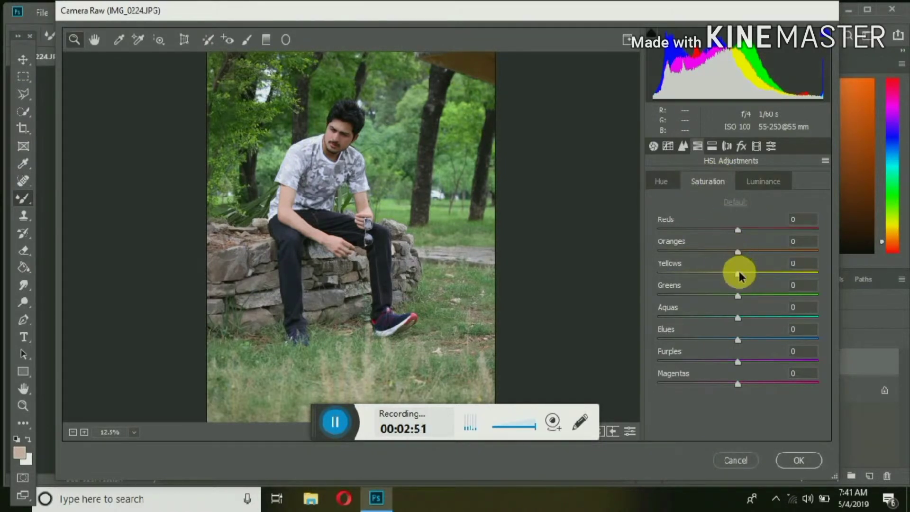
drag(738, 273, 812, 273)
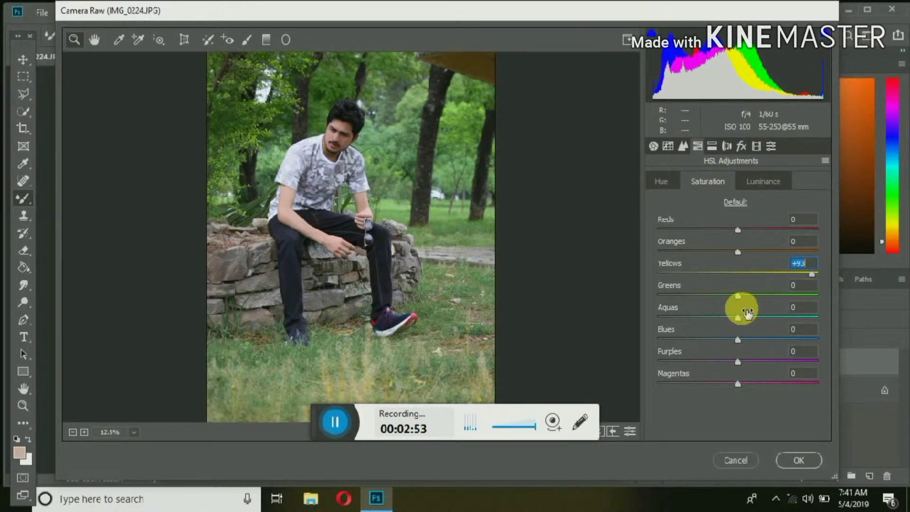
drag(737, 296, 729, 296)
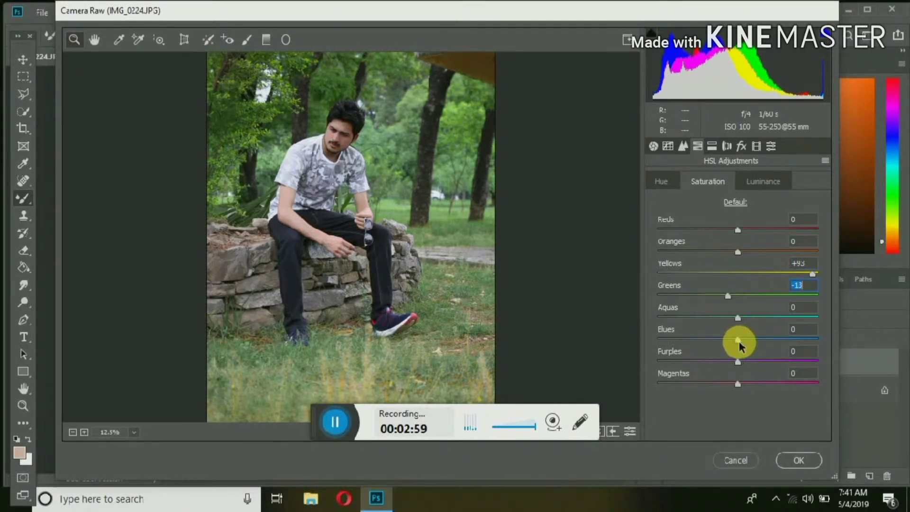
drag(738, 340, 812, 339)
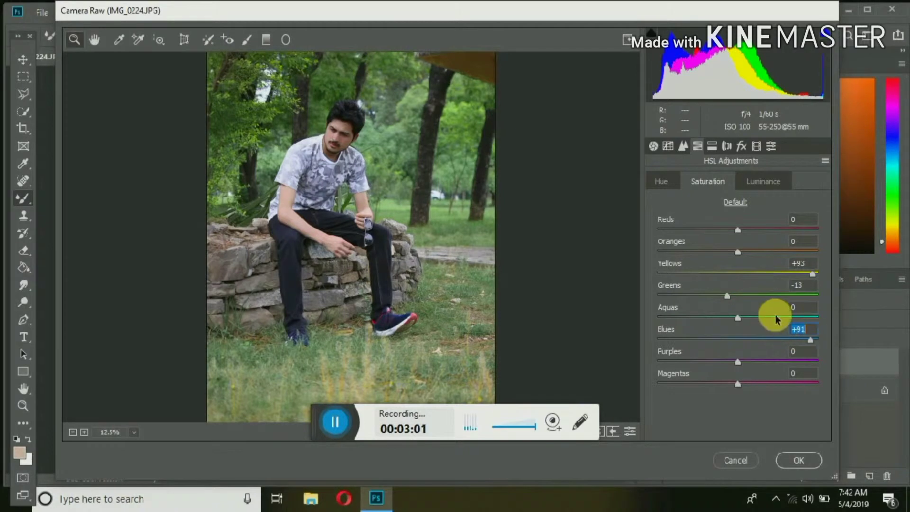
drag(774, 317, 767, 318)
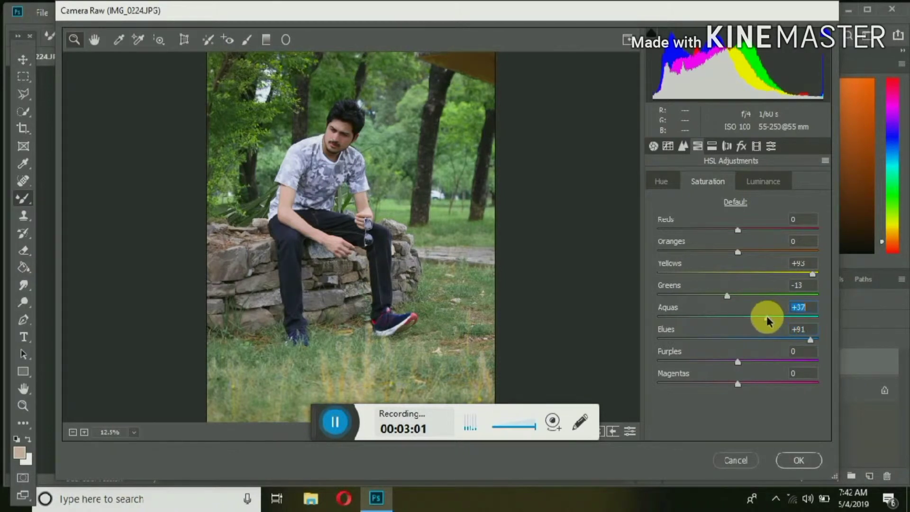
- Shift HSL hues (Greens -68, Aquas -78, Blues -22, Purples -100) and apply Camera Raw
click(661, 181)
drag(738, 274, 812, 274)
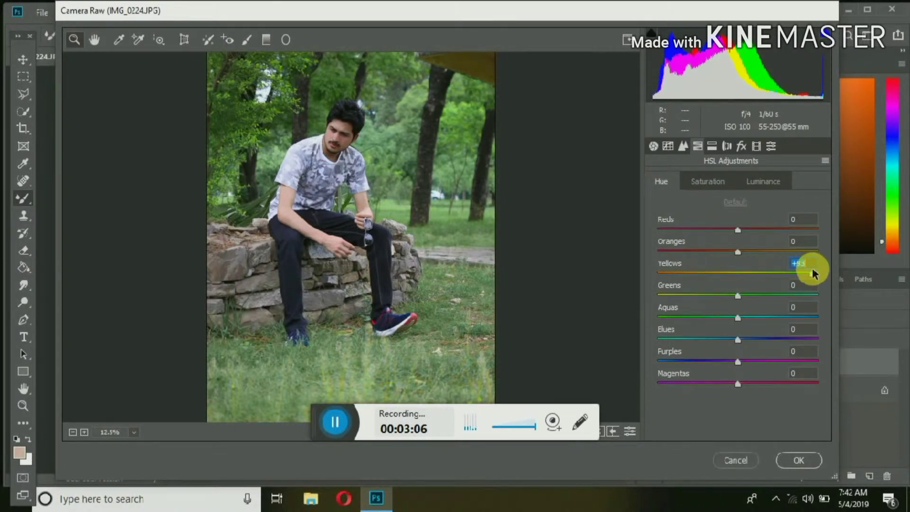
drag(736, 297, 689, 298)
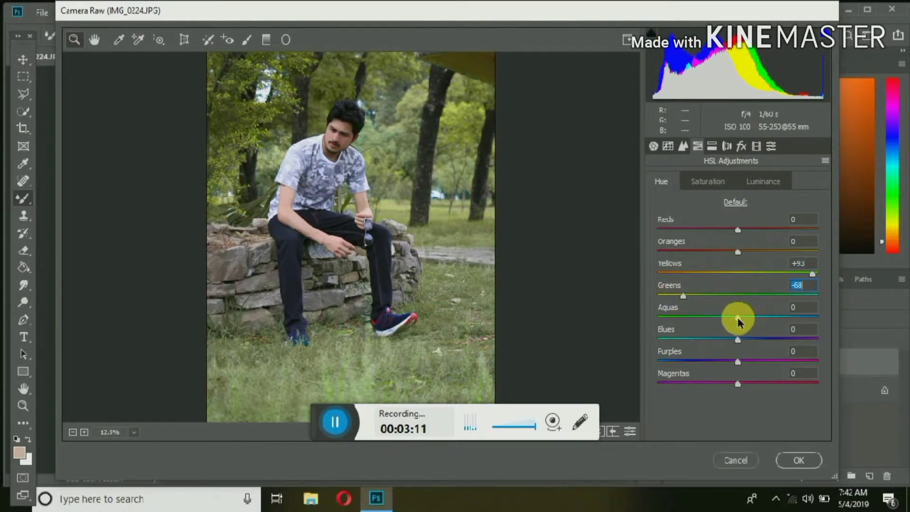
drag(736, 318, 677, 318)
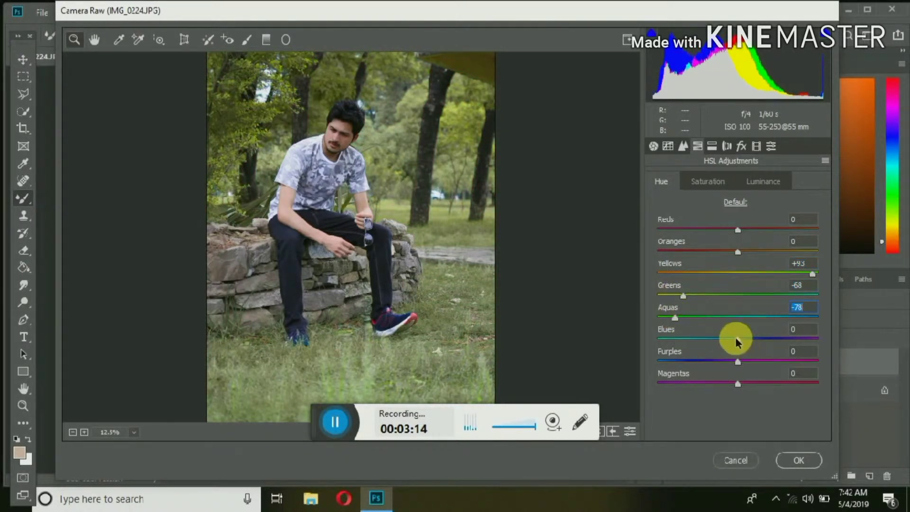
mouse_move(737, 339)
mouse_down()
mouse_move(663, 338)
mouse_move(693, 344)
mouse_move(647, 362)
mouse_up()
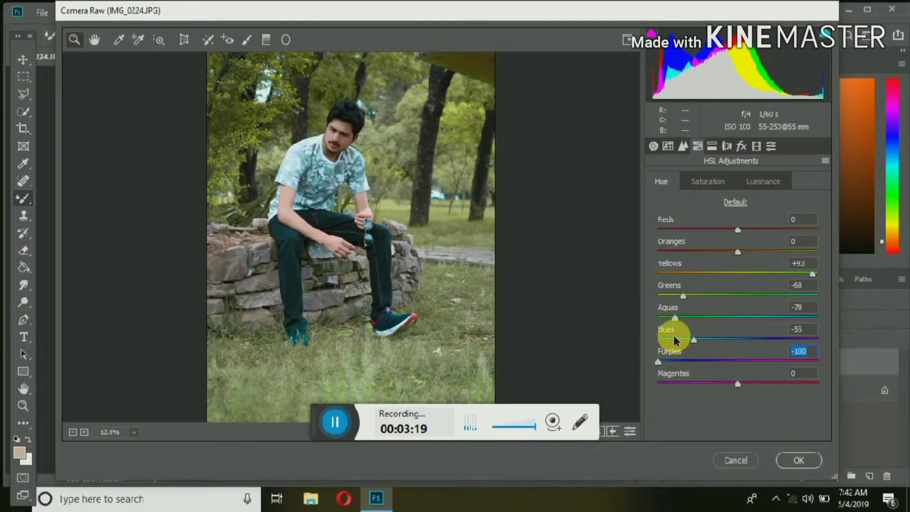
mouse_move(693, 339)
mouse_down()
mouse_move(746, 340)
mouse_move(720, 340)
mouse_up()
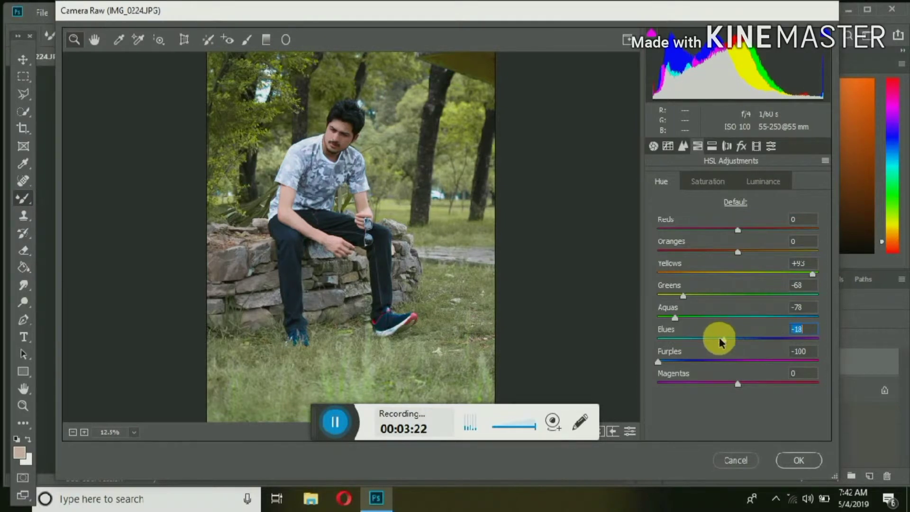
click(790, 458)
- Add a Selective Color layer and adjust the Reds inks, then add magenta and black to Yellows
click(835, 474)
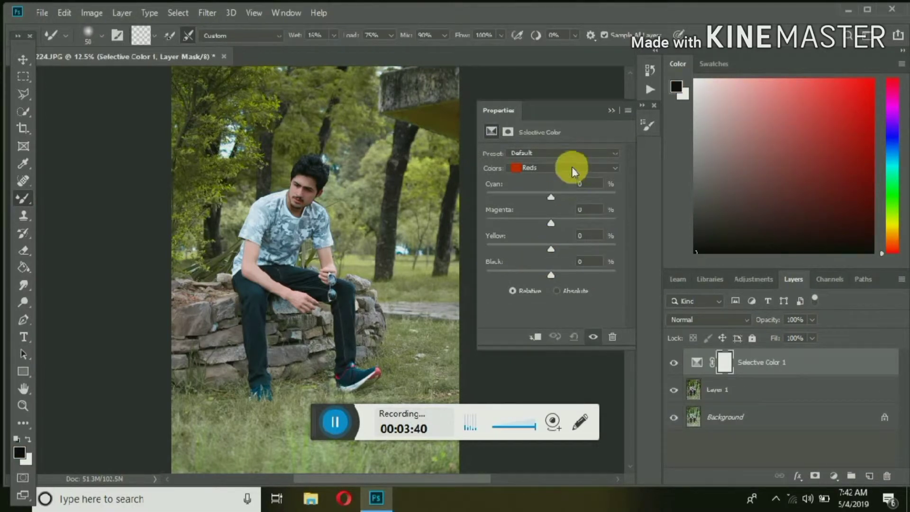
click(569, 168)
click(556, 199)
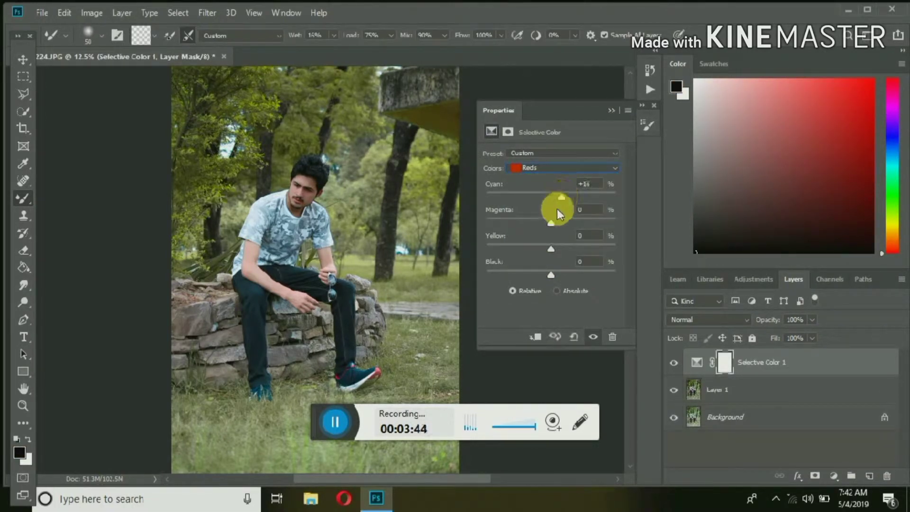
mouse_move(515, 220)
mouse_down()
mouse_move(556, 223)
mouse_move(604, 250)
mouse_move(527, 268)
mouse_up()
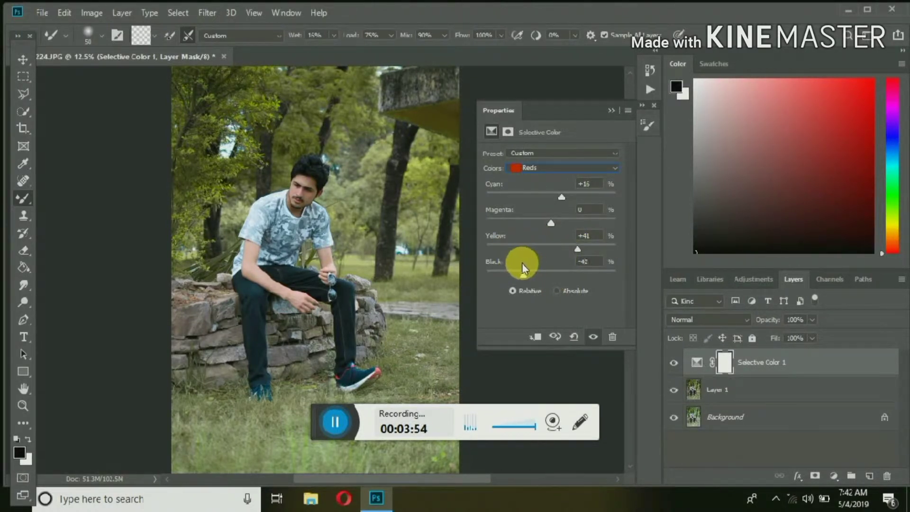
click(556, 169)
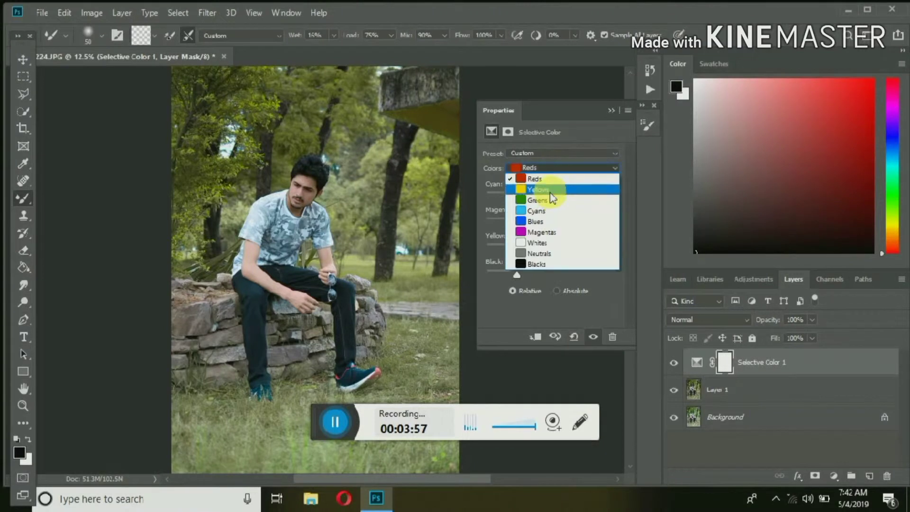
click(551, 195)
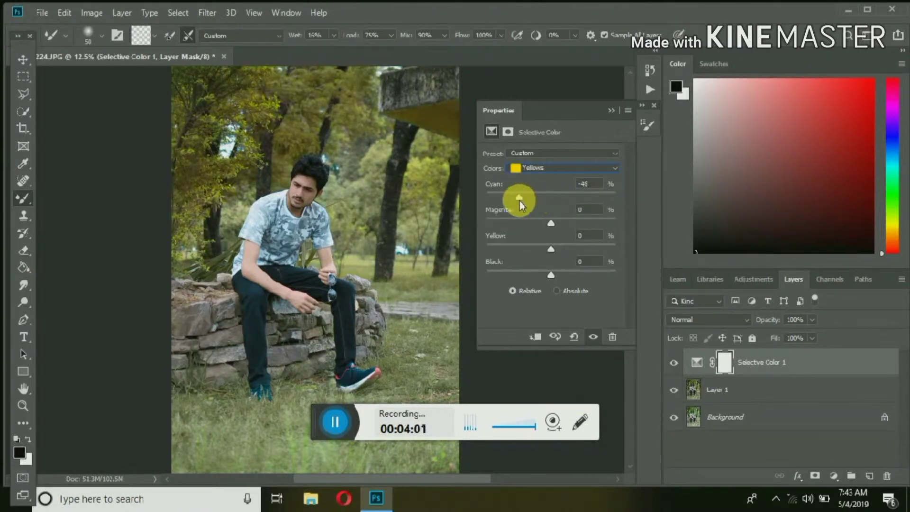
mouse_move(551, 223)
mouse_down()
mouse_move(590, 223)
mouse_move(556, 221)
mouse_move(574, 224)
mouse_move(524, 242)
mouse_up()
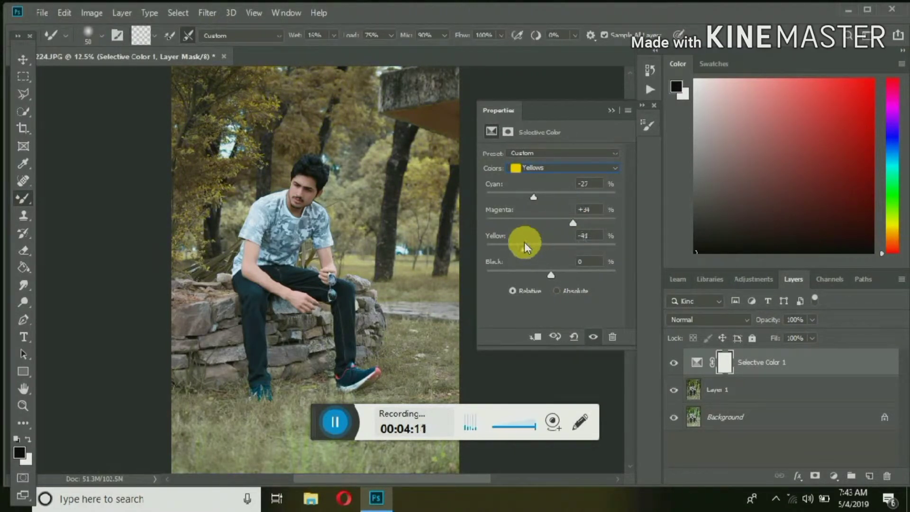
mouse_move(550, 274)
mouse_down()
mouse_move(515, 268)
mouse_move(568, 277)
mouse_move(553, 275)
mouse_up()
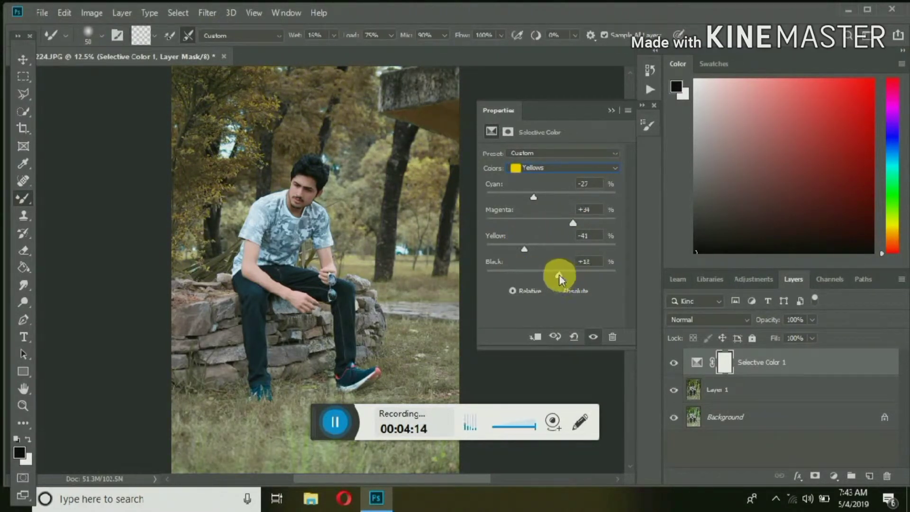
- Warm the Greens by cutting cyan and black, and cut yellow, add magenta in Blues
click(539, 169)
click(548, 196)
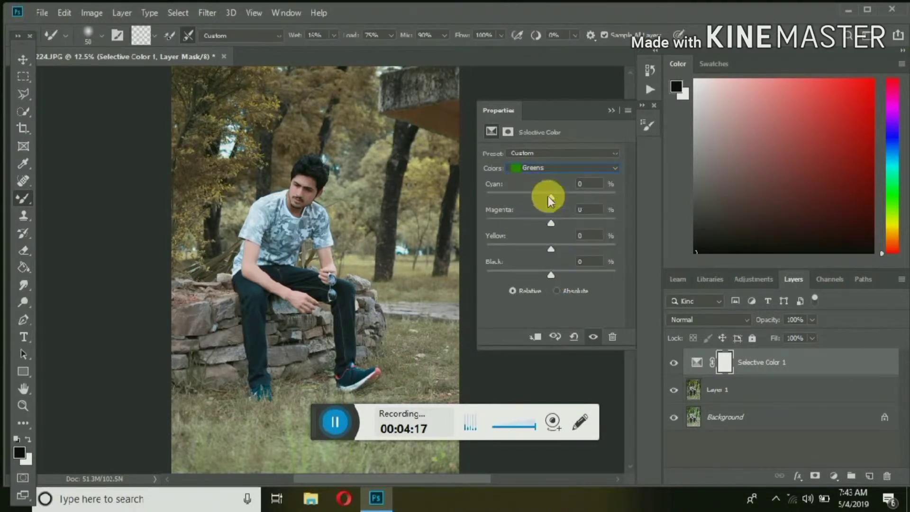
drag(543, 197, 520, 196)
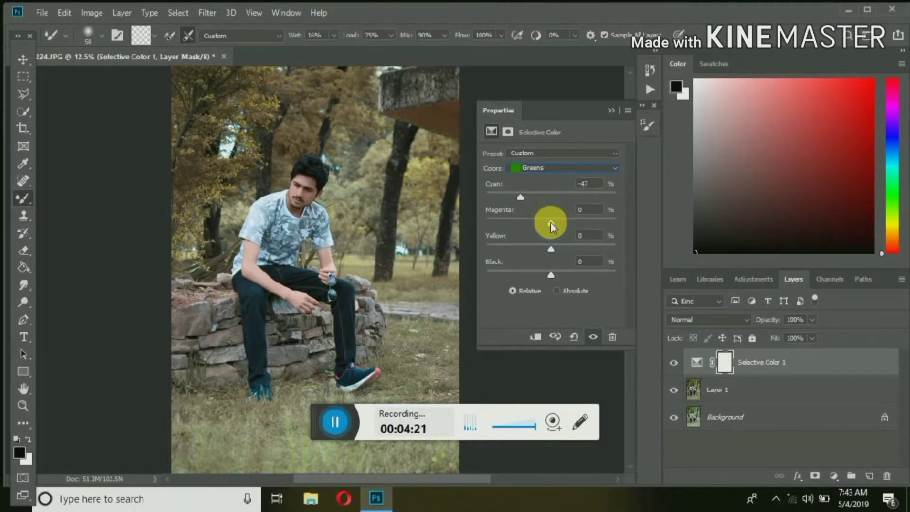
mouse_move(550, 222)
mouse_down()
mouse_move(575, 223)
mouse_move(571, 248)
mouse_move(551, 222)
mouse_up()
drag(551, 274, 502, 266)
click(556, 169)
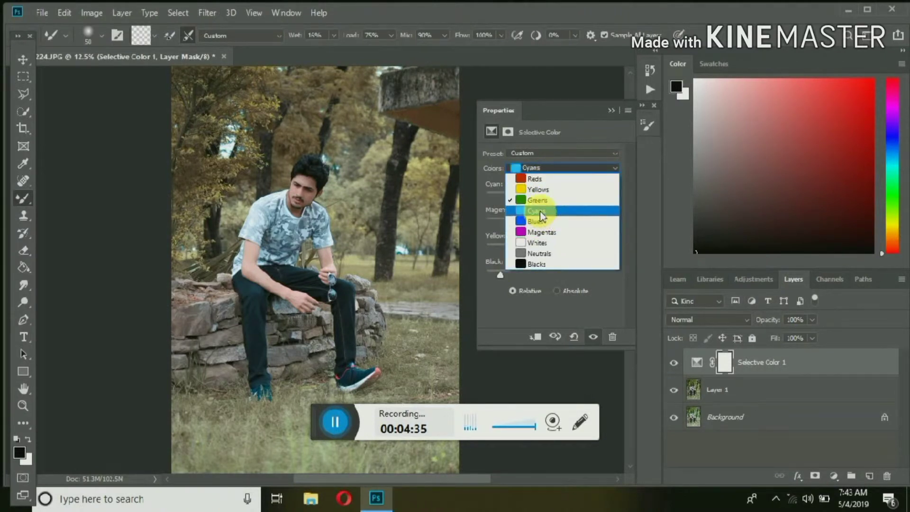
click(540, 213)
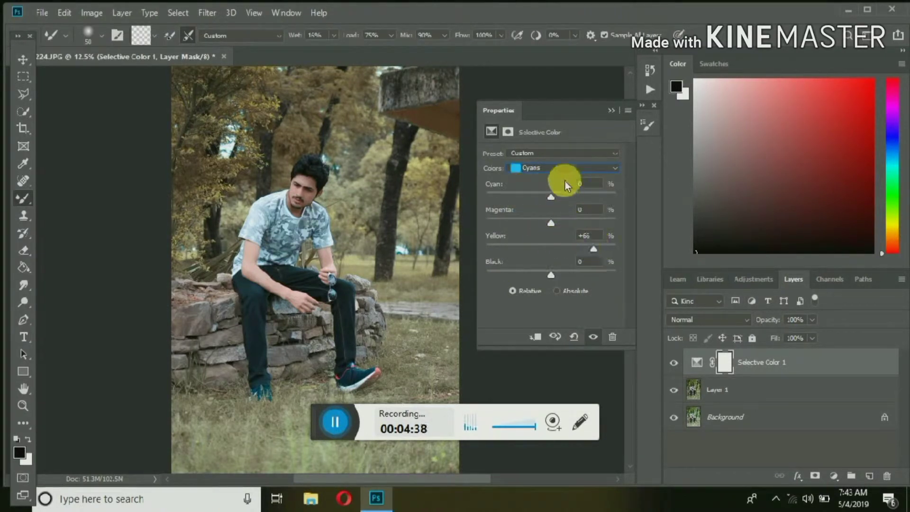
click(565, 169)
click(551, 219)
drag(550, 248, 515, 248)
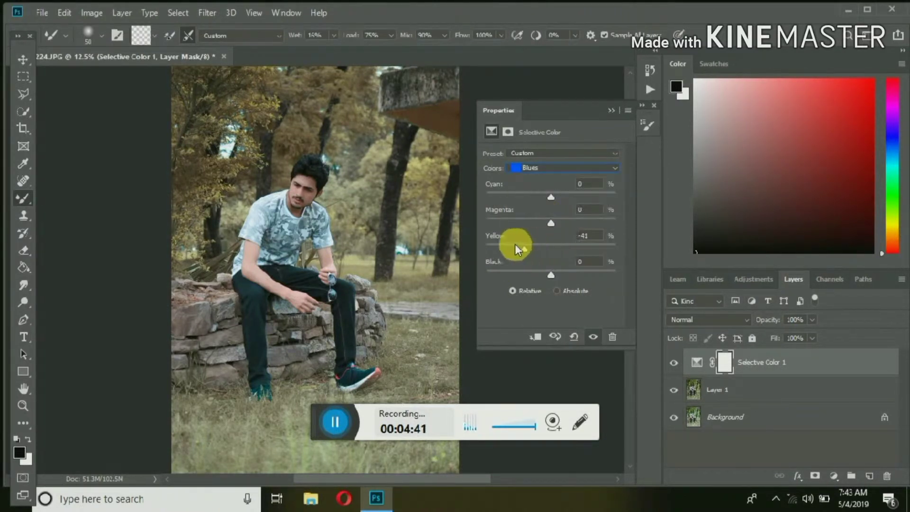
drag(554, 224, 570, 222)
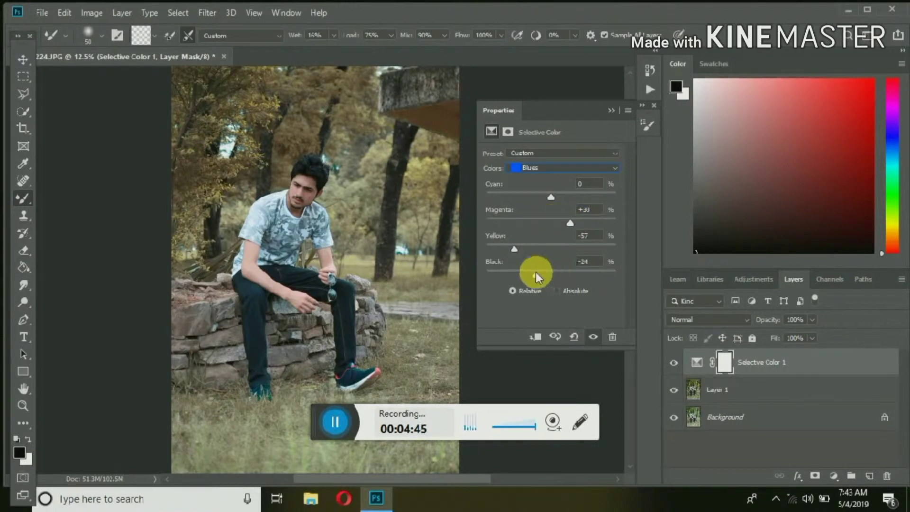
- Reduce cyan in Yellows and tune Blacks cyan with black reset to 0
click(557, 169)
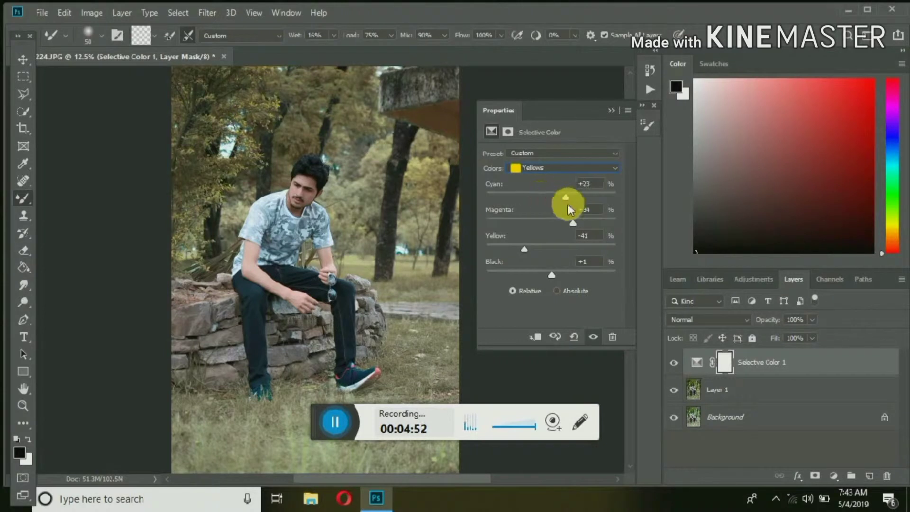
mouse_move(568, 205)
mouse_down()
mouse_move(530, 205)
mouse_move(569, 221)
mouse_up()
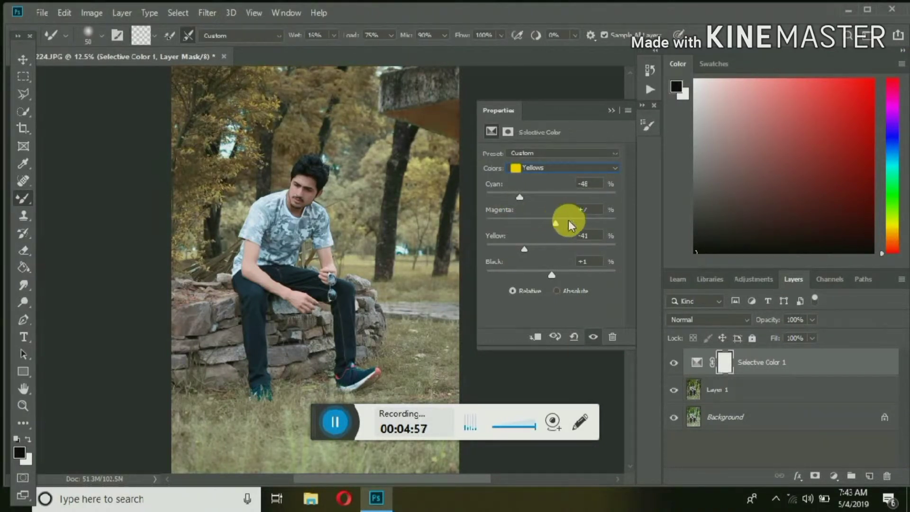
click(582, 168)
click(554, 264)
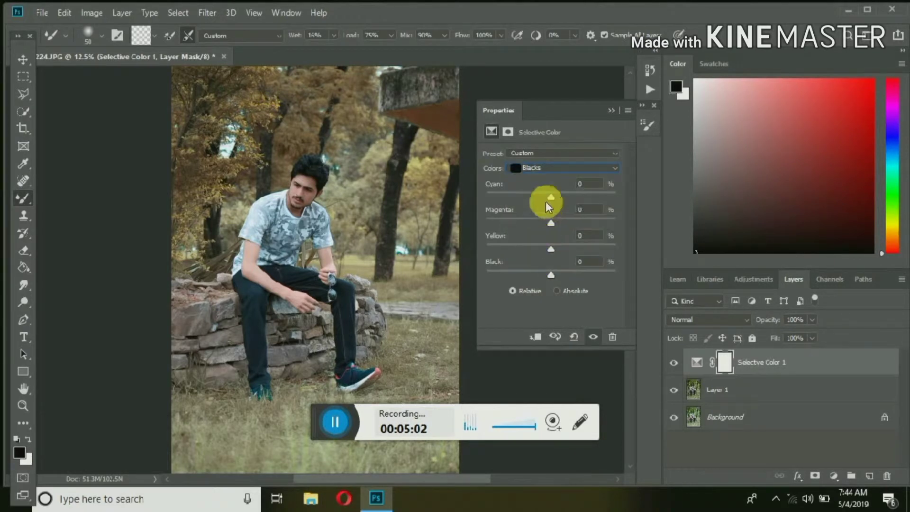
mouse_move(547, 195)
mouse_down()
mouse_move(563, 223)
mouse_move(538, 247)
mouse_move(559, 247)
mouse_move(561, 278)
mouse_up()
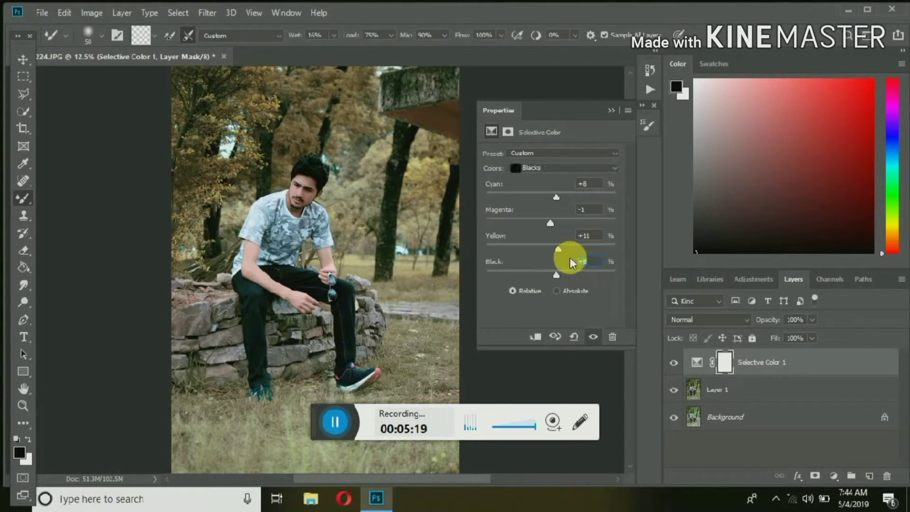
text(0)
key(shift+Tab)
key(shift+Tab)
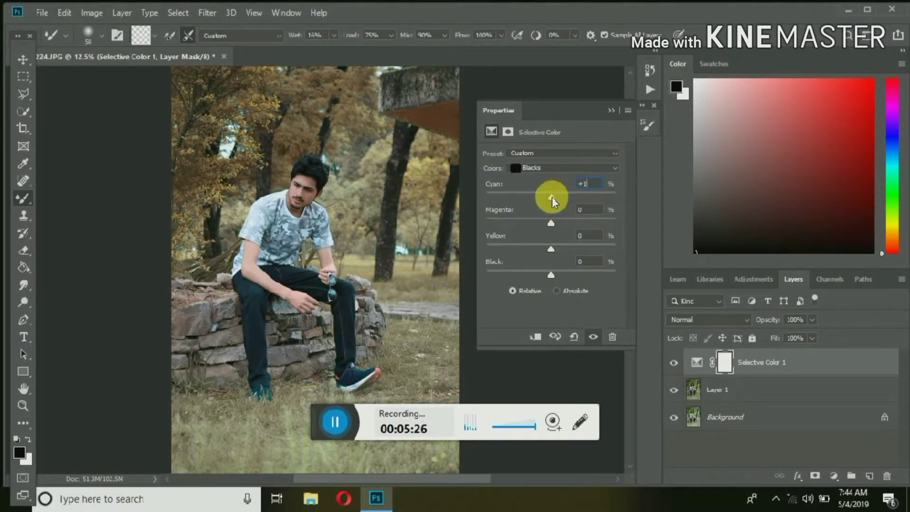
- Set Whites to Cyan -13, Magenta +13, Black +1 and collapse Properties
click(570, 168)
click(553, 248)
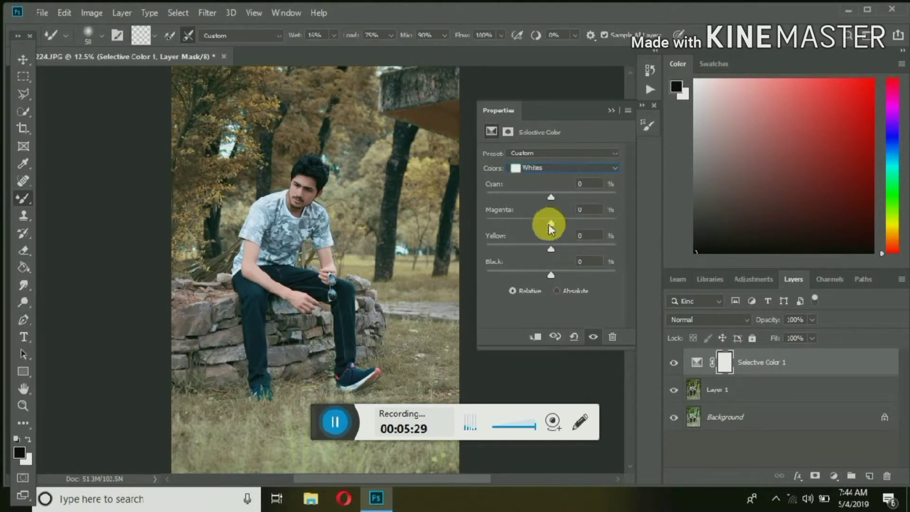
drag(552, 198, 542, 198)
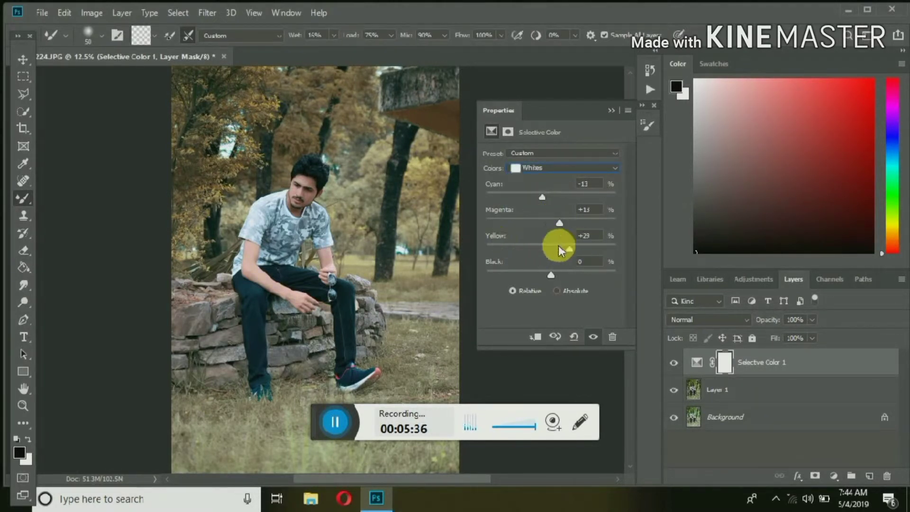
drag(550, 278, 552, 267)
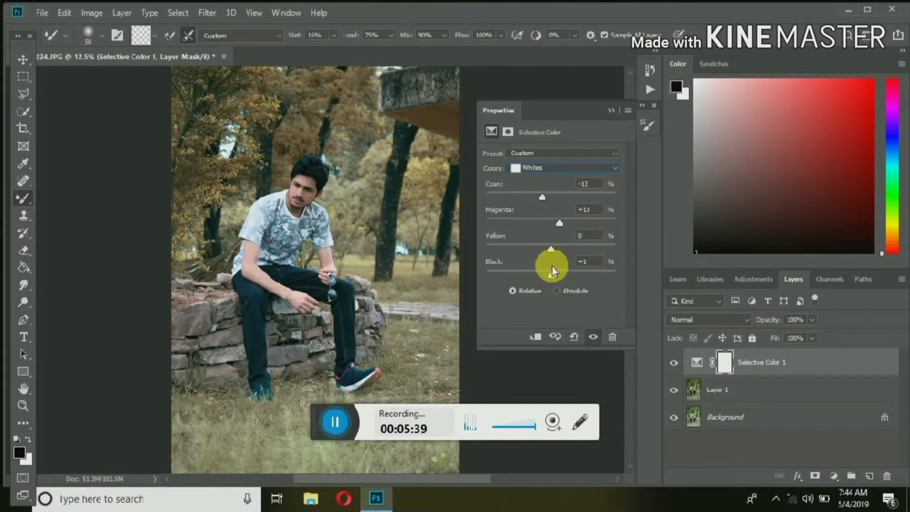
click(610, 111)
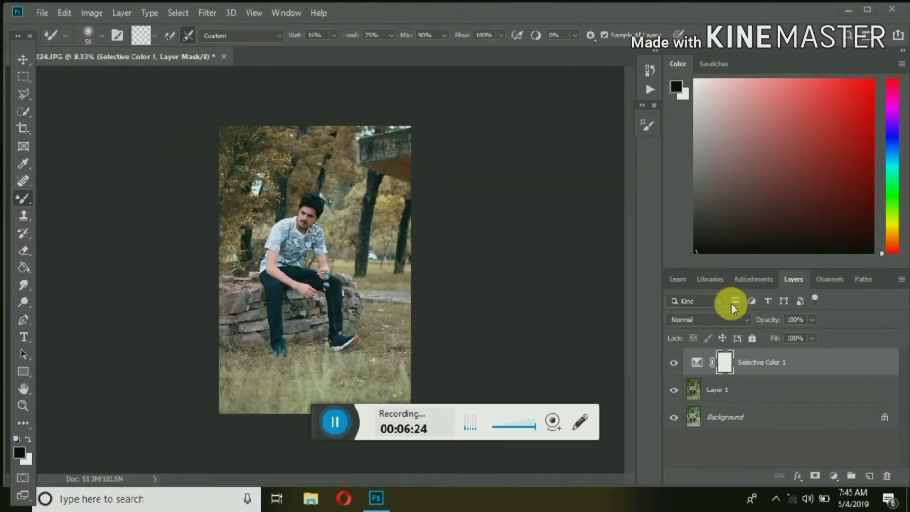
- Add a Curves adjustment layer and switch to its Green channel
click(754, 279)
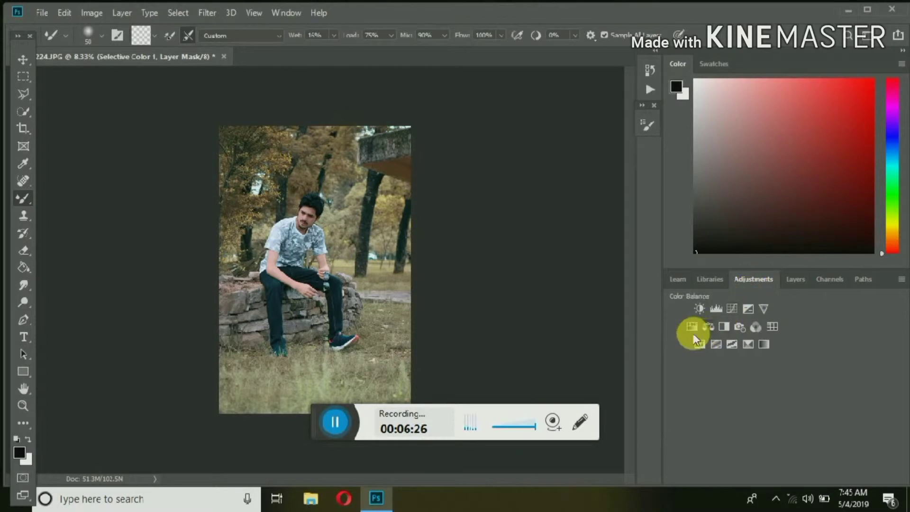
click(737, 308)
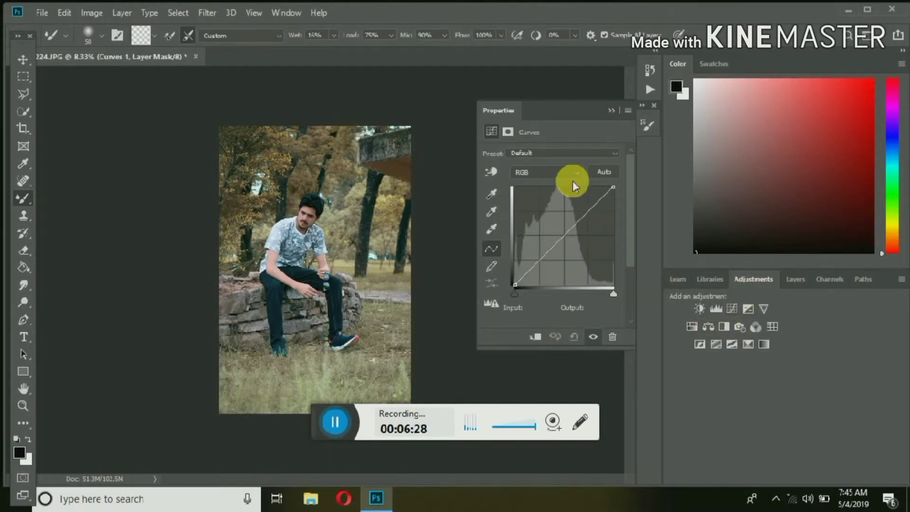
click(578, 172)
click(571, 193)
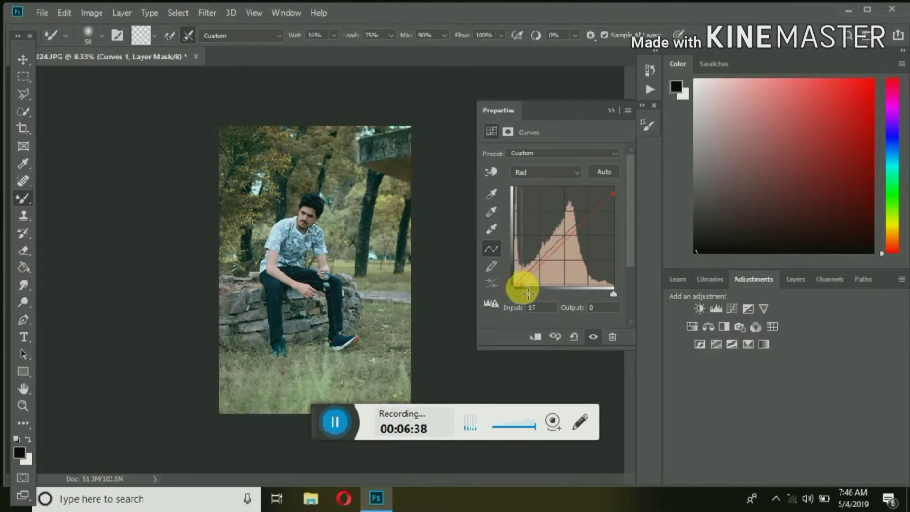
click(577, 173)
click(561, 207)
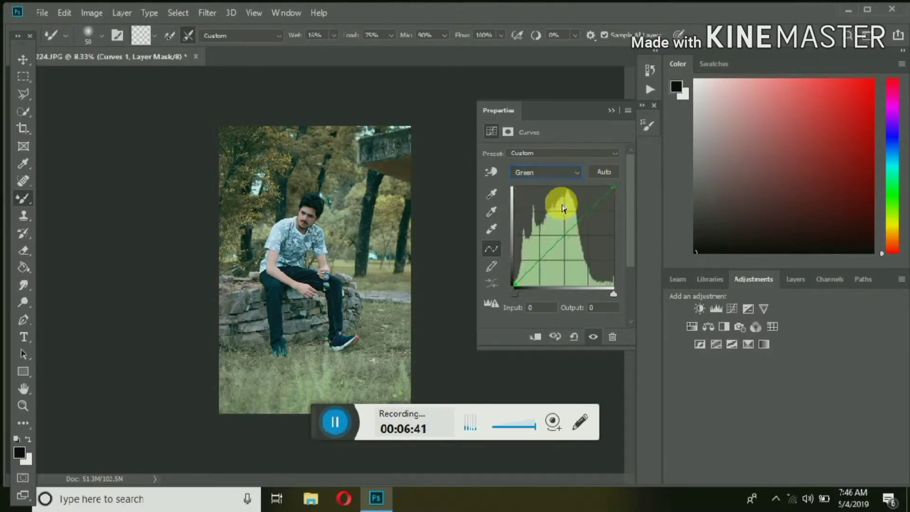
- Lower the Green curve's highlights and move its shadow point inward
drag(624, 200, 626, 203)
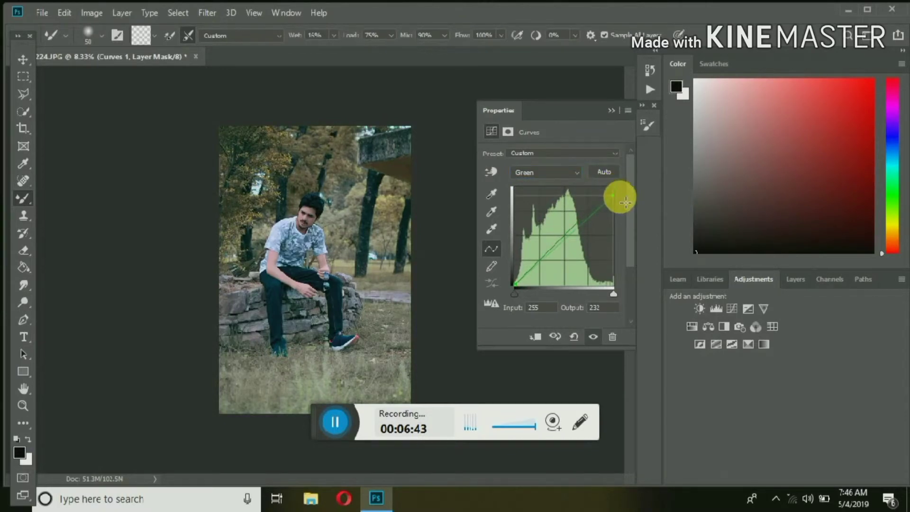
click(310, 236)
scroll(303, 229, up, 2)
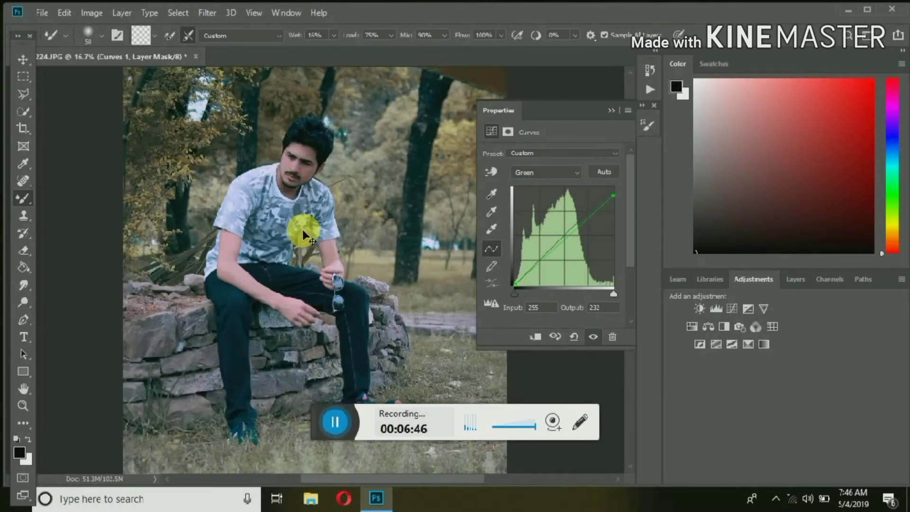
scroll(298, 204, up, 1)
scroll(306, 176, up, 1)
scroll(323, 166, up, 1)
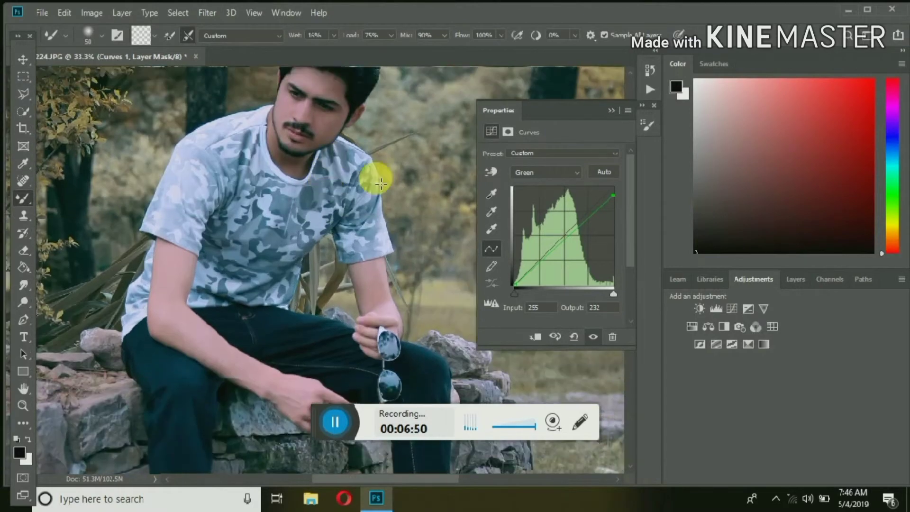
click(523, 287)
mouse_move(521, 290)
mouse_down()
mouse_move(528, 298)
mouse_move(517, 290)
mouse_up()
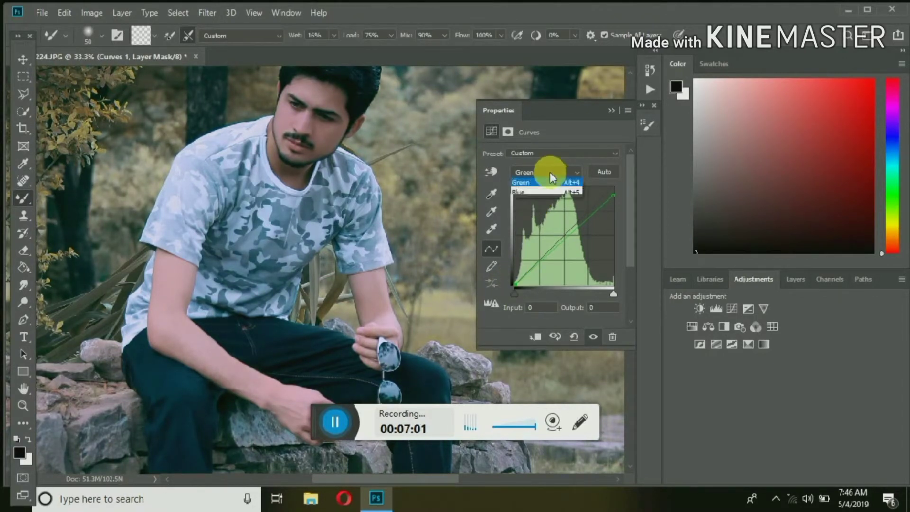
- Set the Blue curve (10 to 0, 255 to 236), close Properties, and fit the photo
click(539, 216)
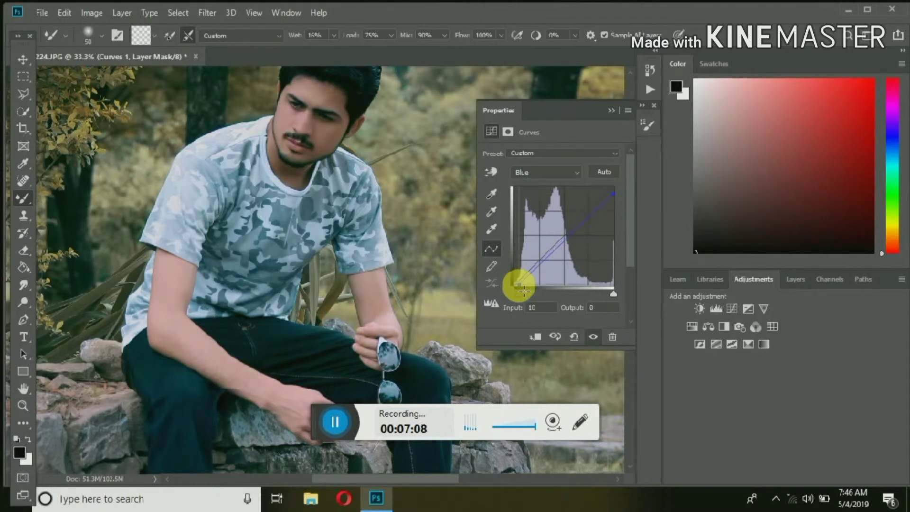
drag(611, 105, 608, 114)
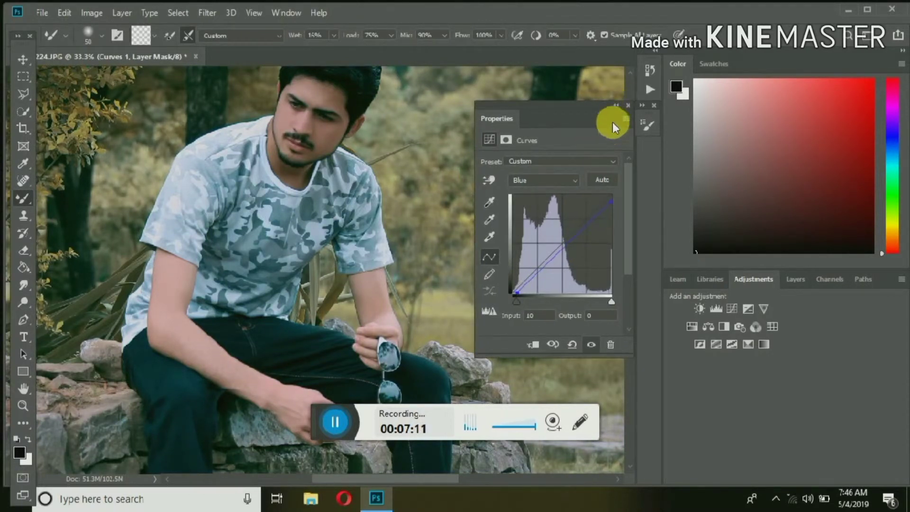
click(628, 105)
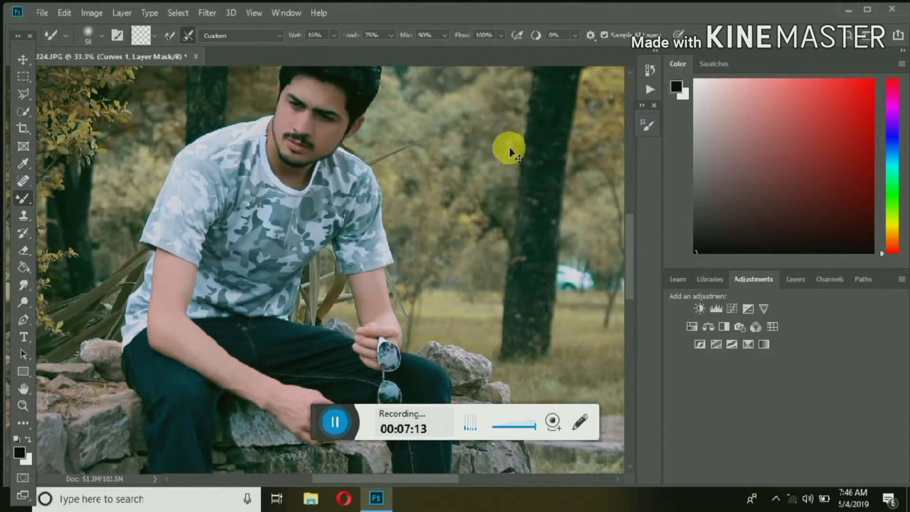
key(ctrl+minus)
key(ctrl+minus)
key(ctrl+minus)
key(ctrl+minus)
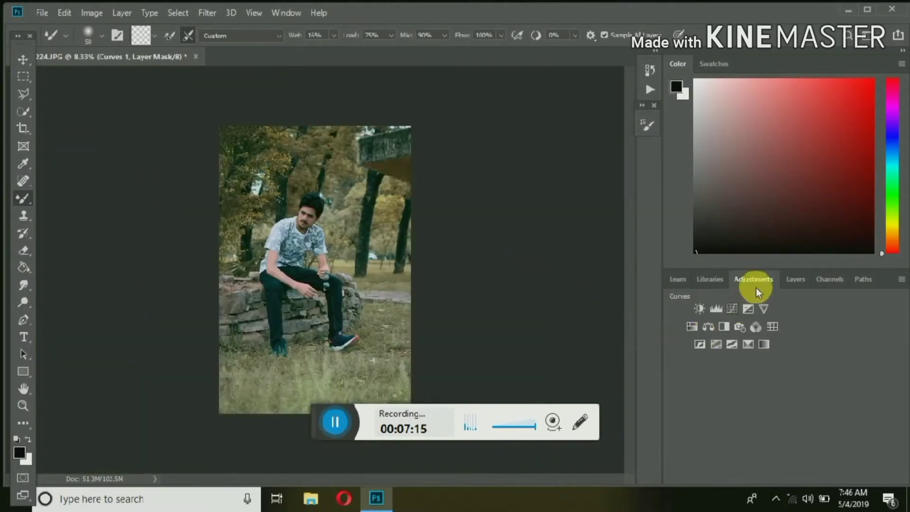
- Merge Curves 1, Selective Color 1 and Layer 1 into one layer with Ctrl+E
click(795, 278)
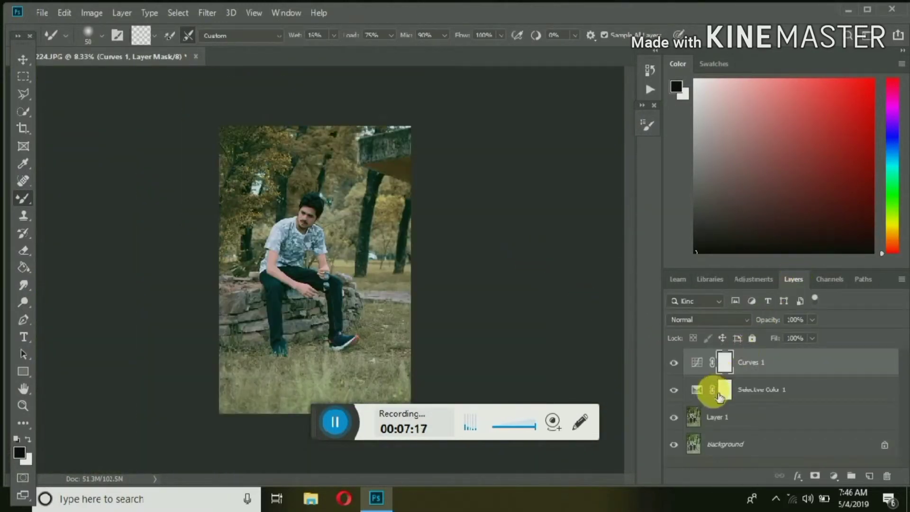
click(758, 393)
click(742, 421)
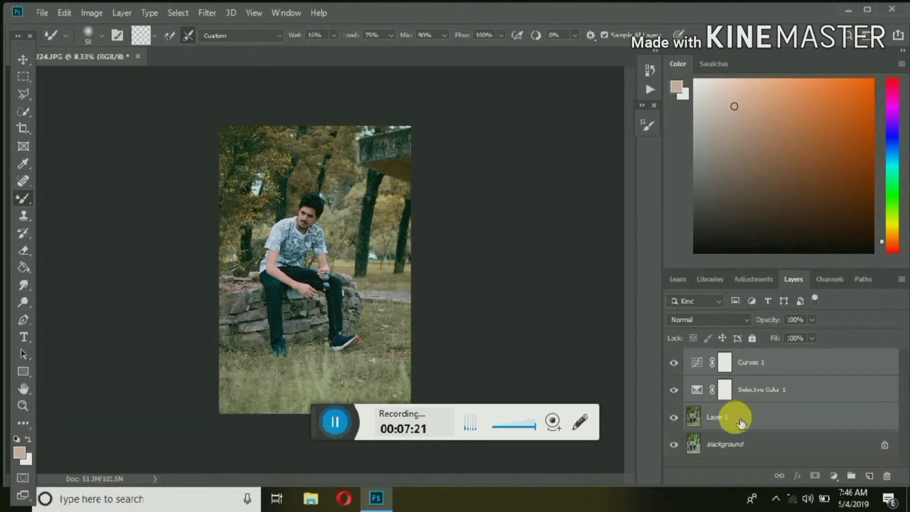
key(ctrl+e)
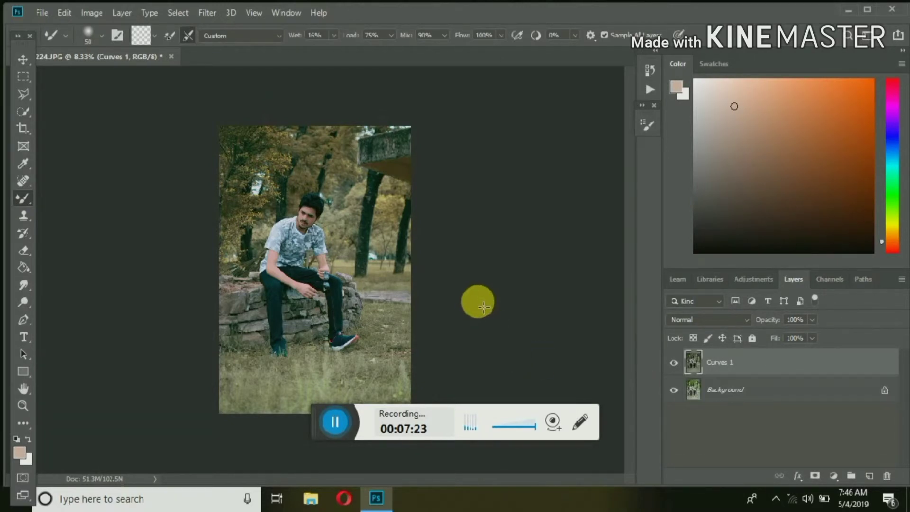
- Open Camera Raw on the merged layer and edit the split toning balance
click(208, 13)
click(240, 92)
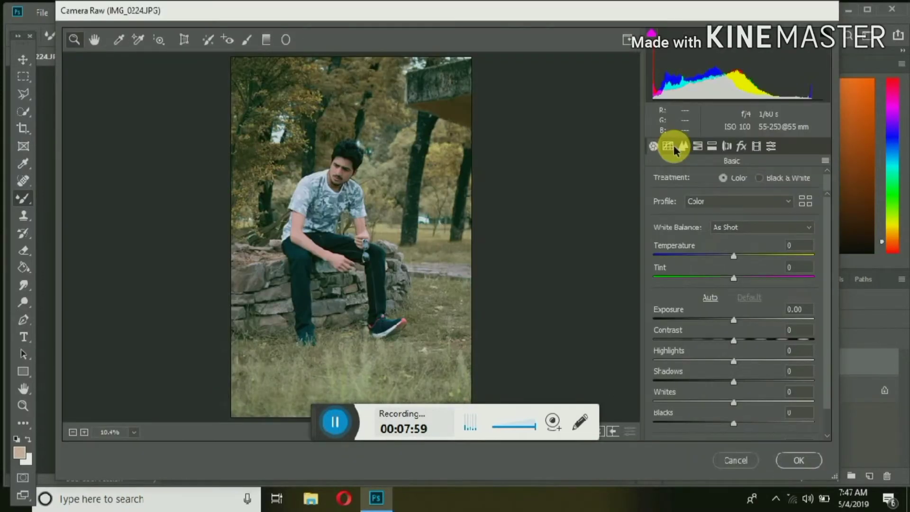
click(668, 146)
click(727, 146)
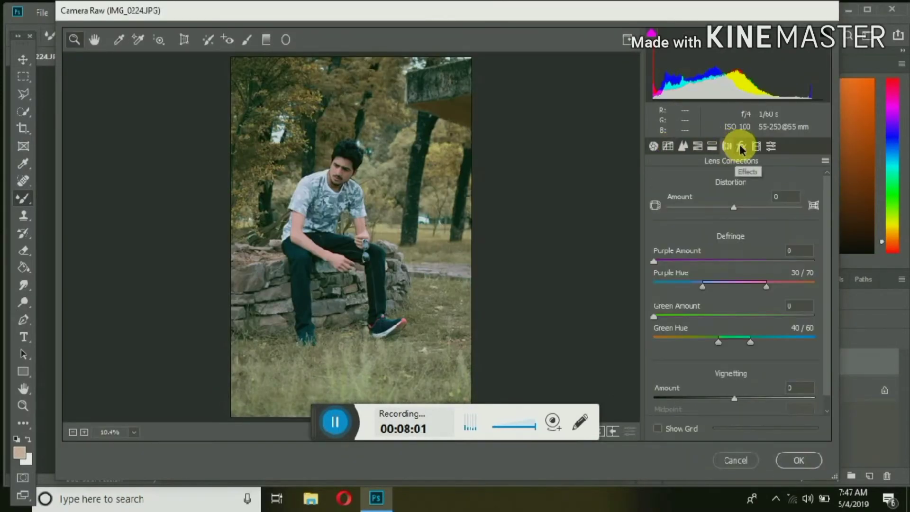
click(712, 146)
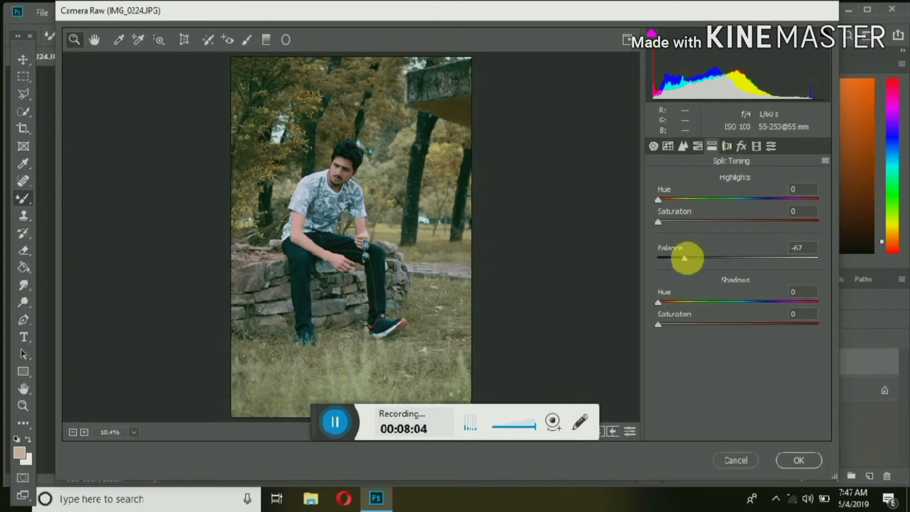
click(794, 254)
text(0)
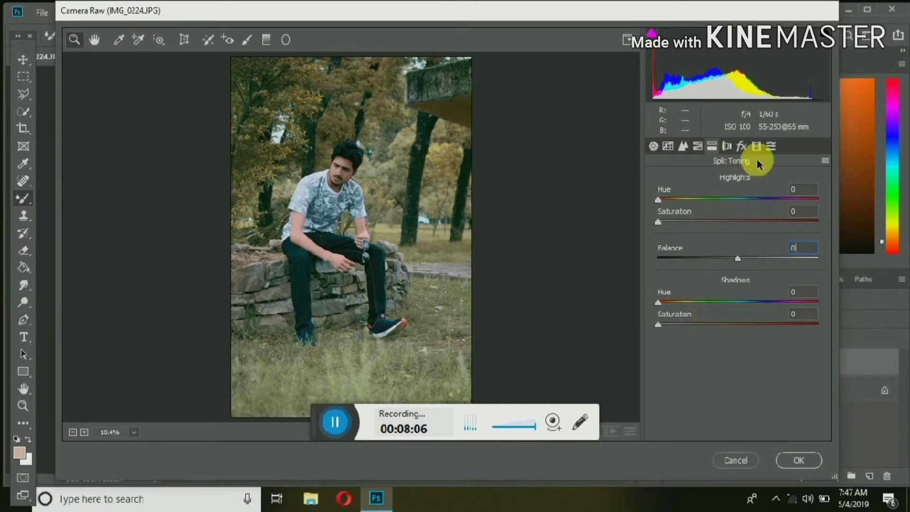
- Add a Color Priority post-crop vignette darkening the edges and apply it
click(742, 147)
drag(726, 321, 709, 321)
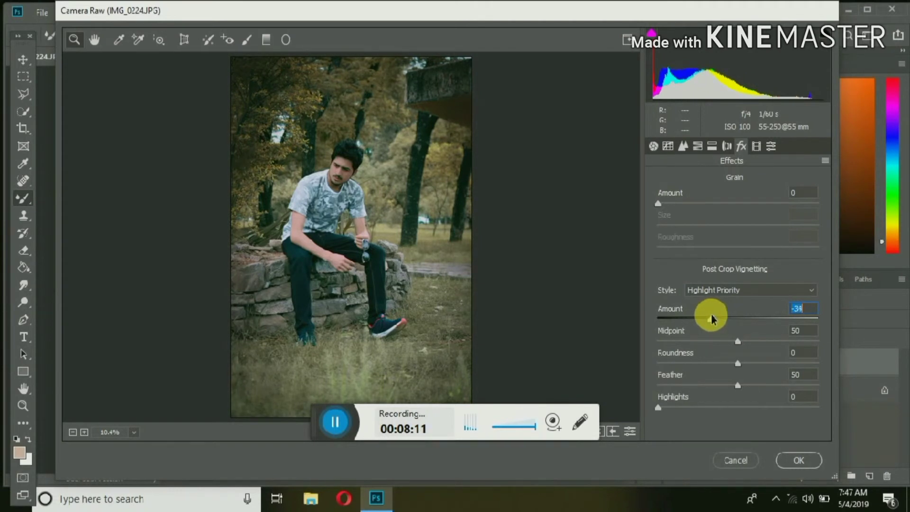
click(753, 290)
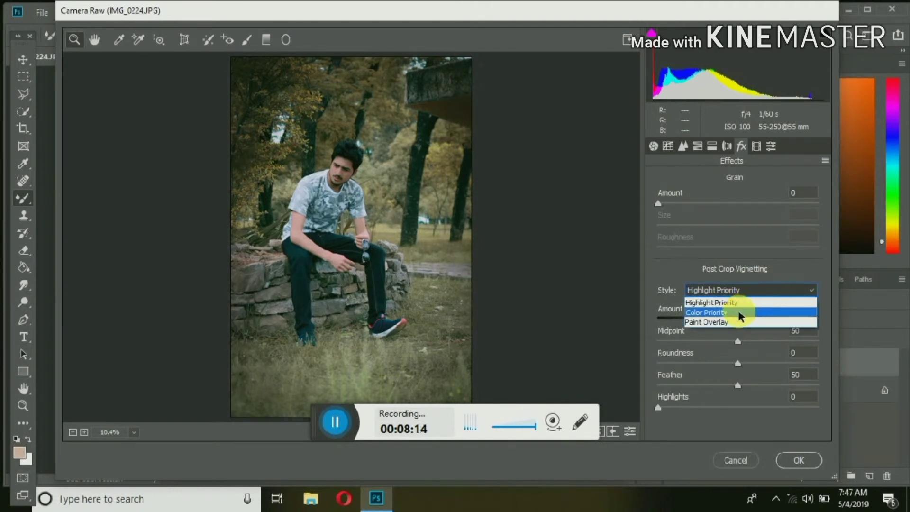
click(740, 311)
drag(708, 319, 711, 320)
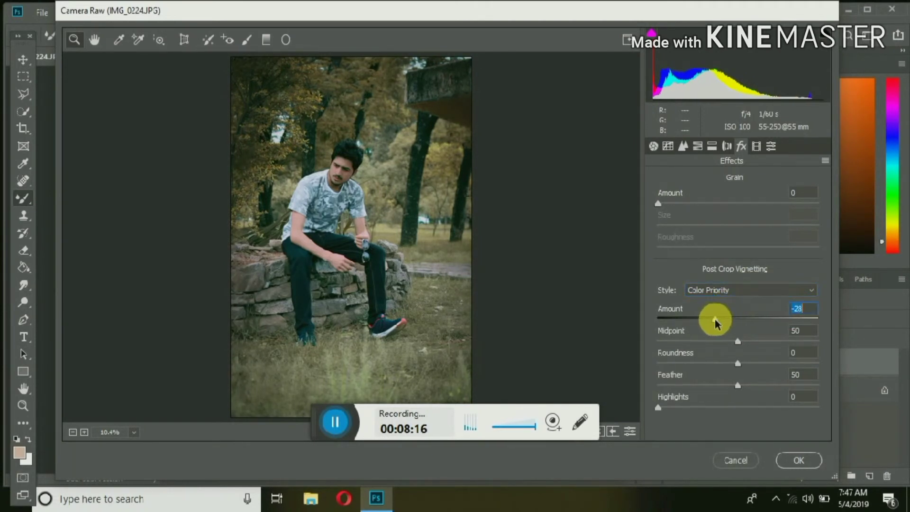
click(798, 459)
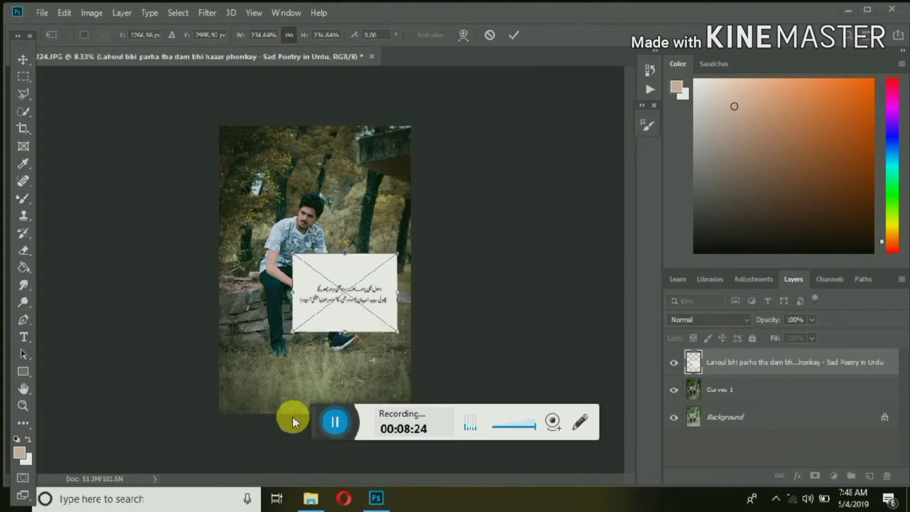
- Place and enlarge the Urdu poetry image over the photo, set to Divide blend mode
drag(324, 293, 285, 294)
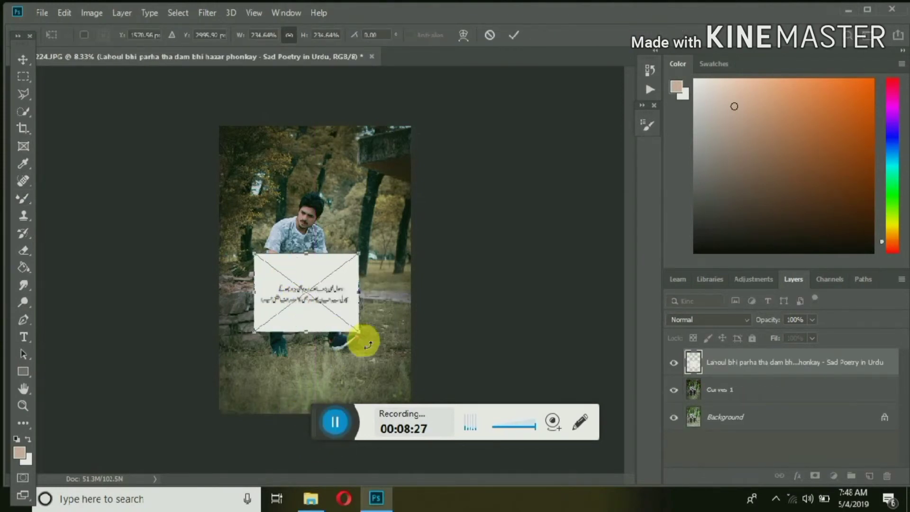
drag(360, 334, 421, 395)
drag(374, 350, 355, 375)
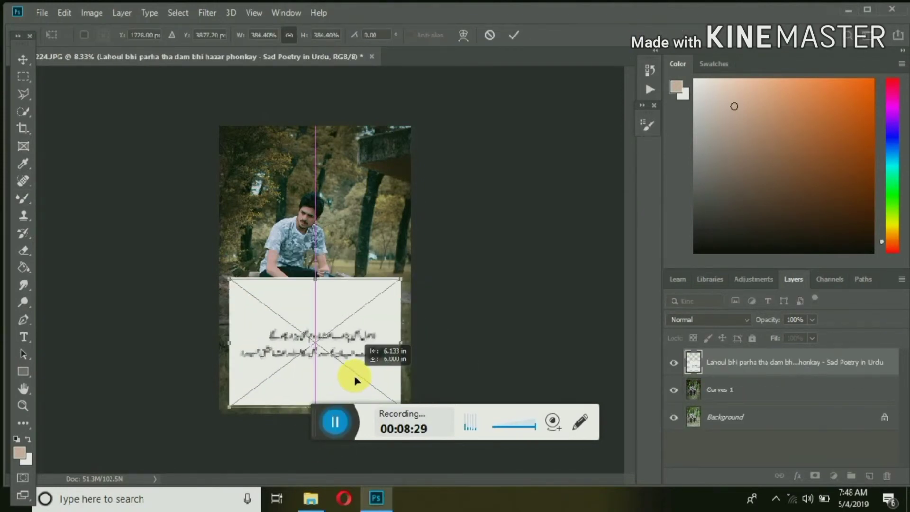
click(516, 43)
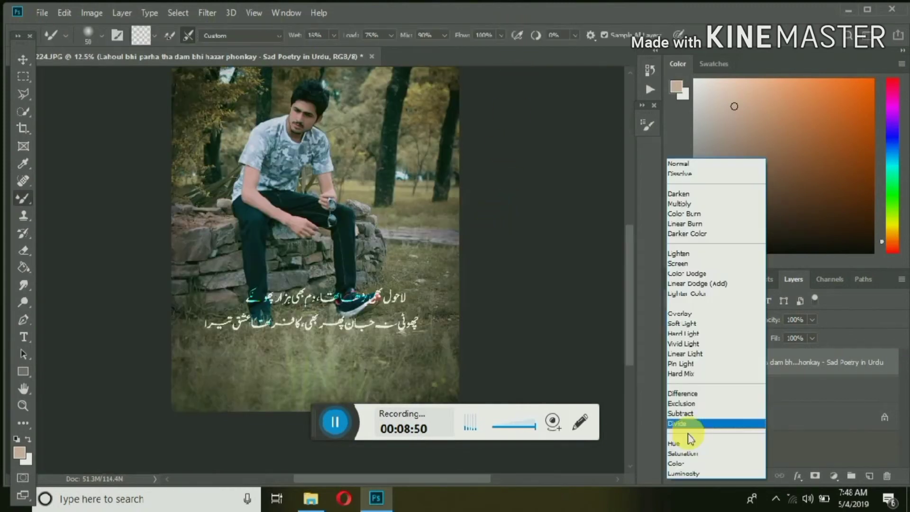
click(688, 424)
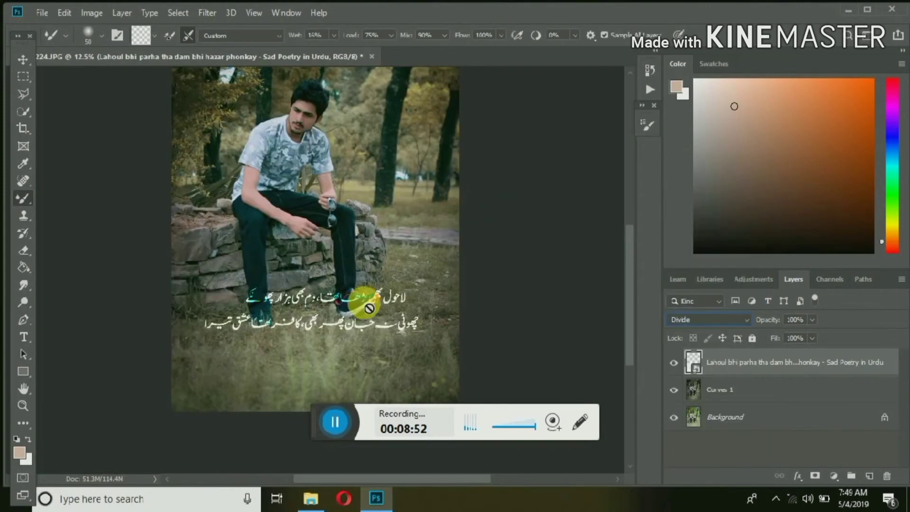
- Enlarge the Urdu text with Free Transform and move it to the photo's bottom
click(22, 60)
mouse_move(338, 269)
mouse_down()
mouse_move(324, 227)
mouse_move(337, 138)
mouse_move(374, 133)
mouse_up()
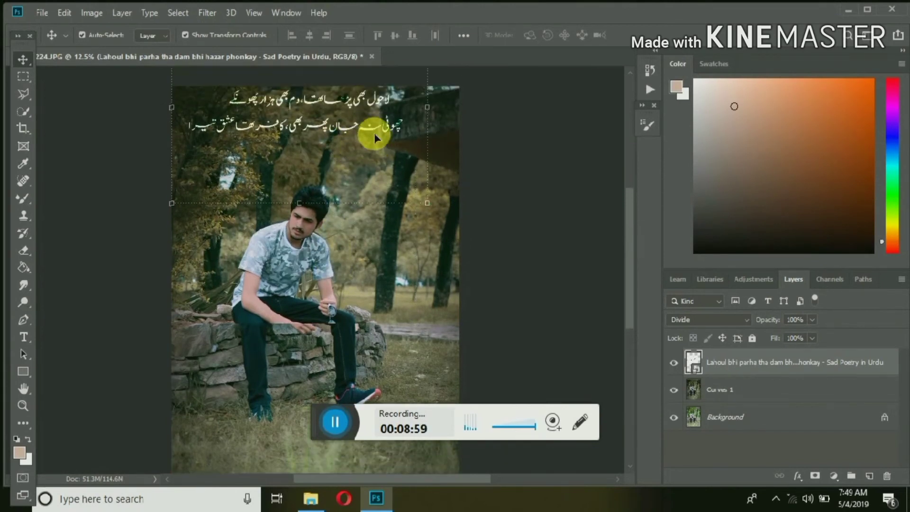
key(ctrl+t)
mouse_move(446, 263)
mouse_down()
mouse_move(450, 273)
mouse_move(450, 251)
mouse_up()
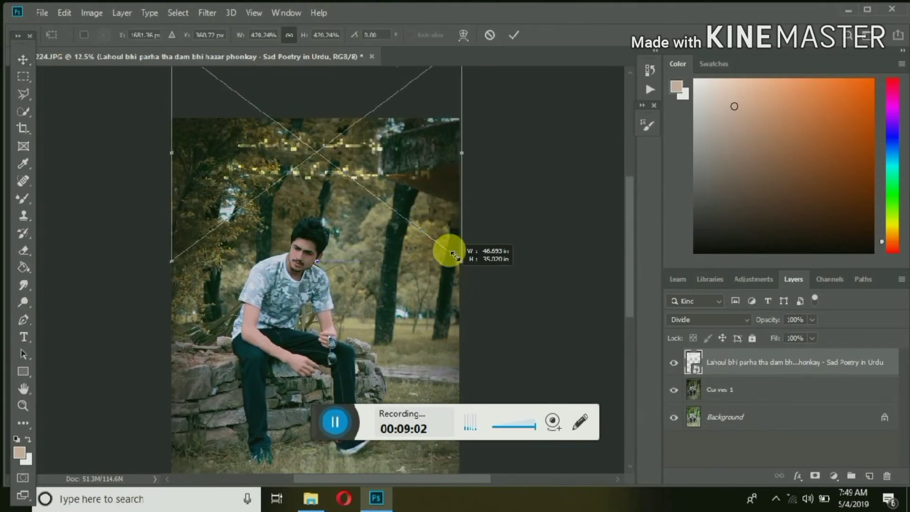
click(513, 33)
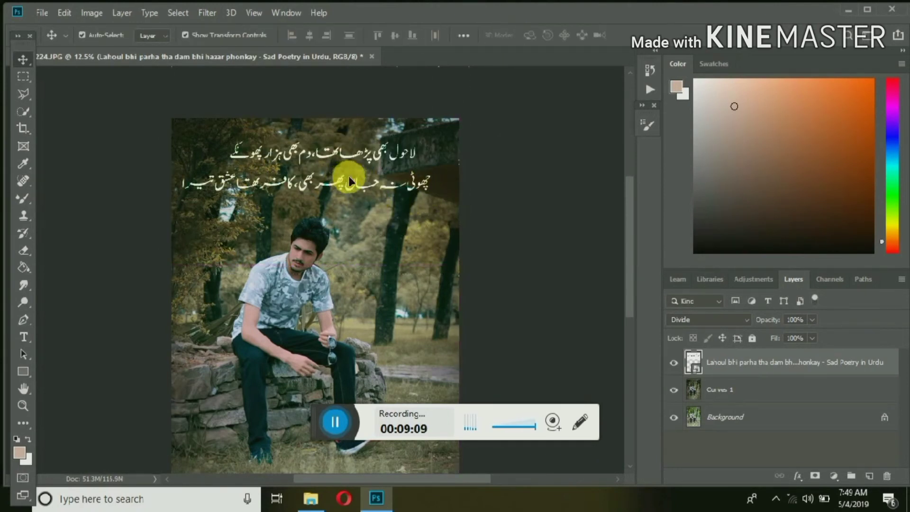
mouse_move(346, 178)
mouse_down()
mouse_move(352, 182)
mouse_move(350, 80)
mouse_move(339, 392)
mouse_move(357, 323)
mouse_move(354, 380)
mouse_move(358, 345)
mouse_up()
- Give the Curves 1 layer an 18 px white inside Stroke as a border
click(529, 238)
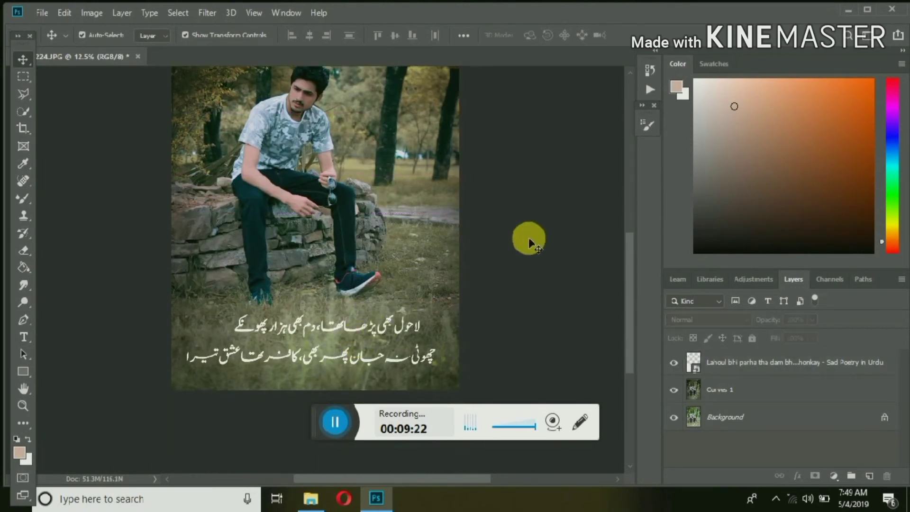
key(ctrl+minus)
key(ctrl)
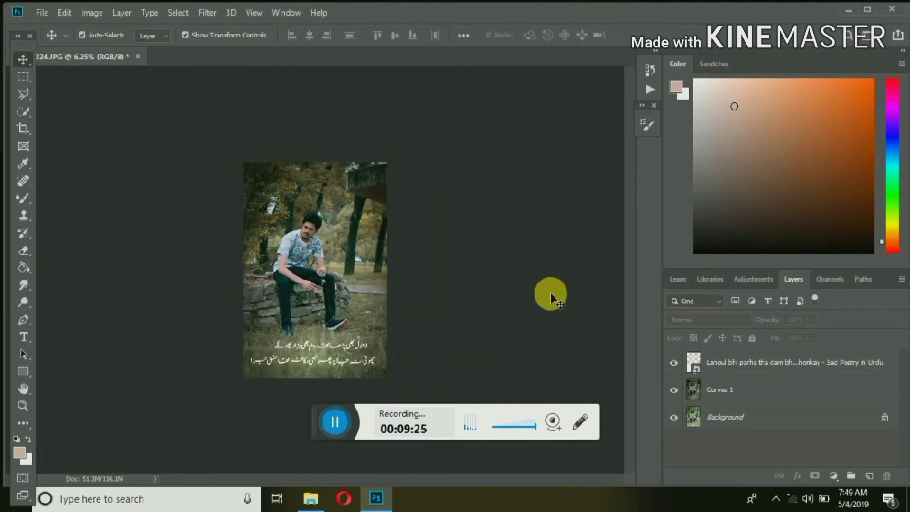
click(544, 372)
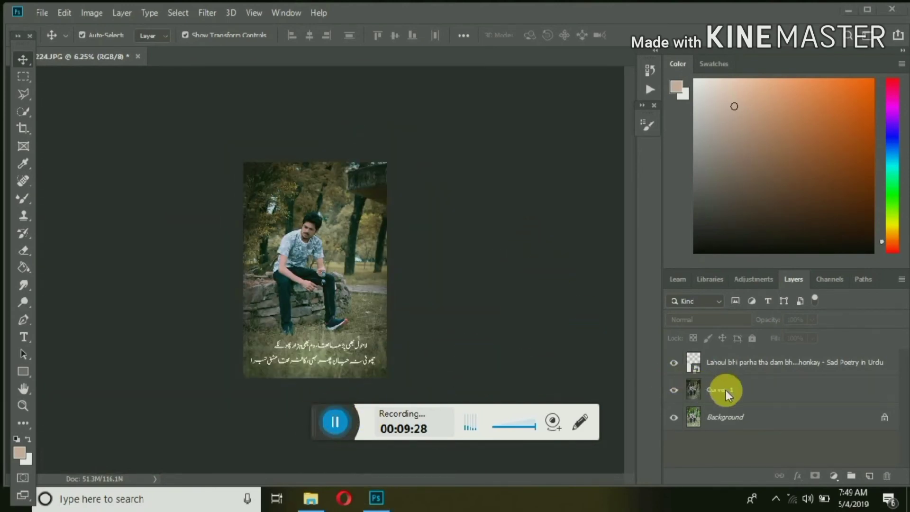
click(794, 473)
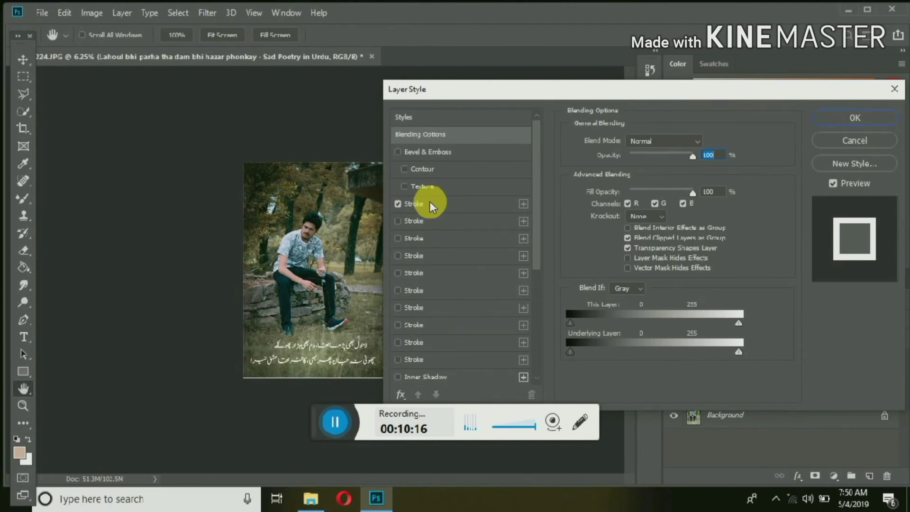
click(430, 204)
mouse_move(627, 141)
mouse_down()
mouse_move(637, 139)
mouse_move(625, 144)
mouse_up()
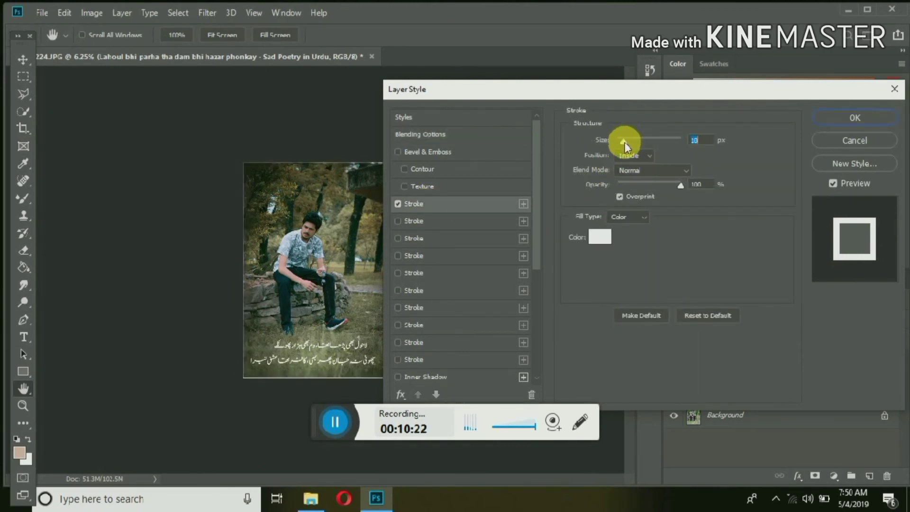
click(816, 117)
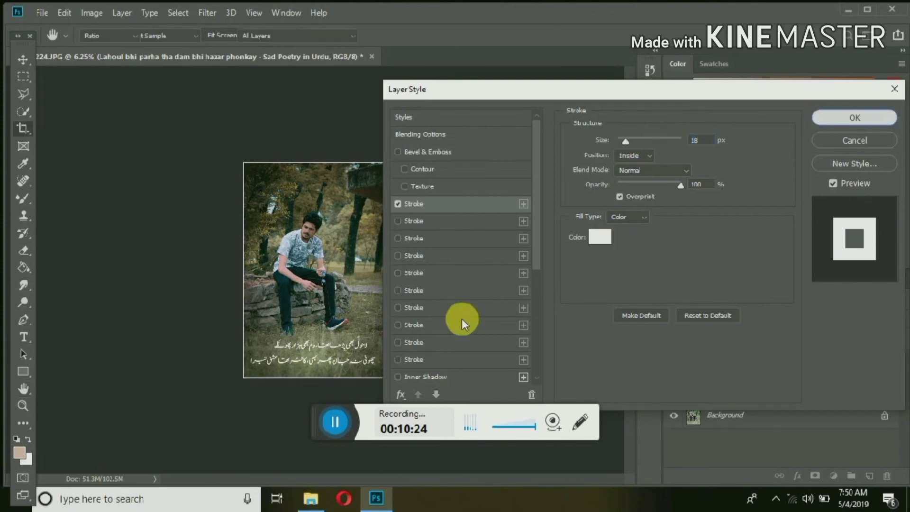